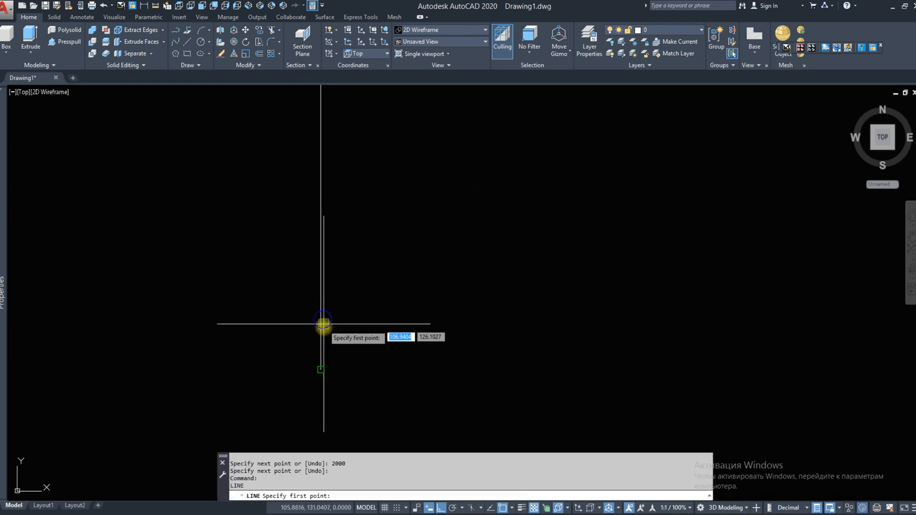
Draw a horizontal 1800 line from the lower end of the vertical line
click(321, 368)
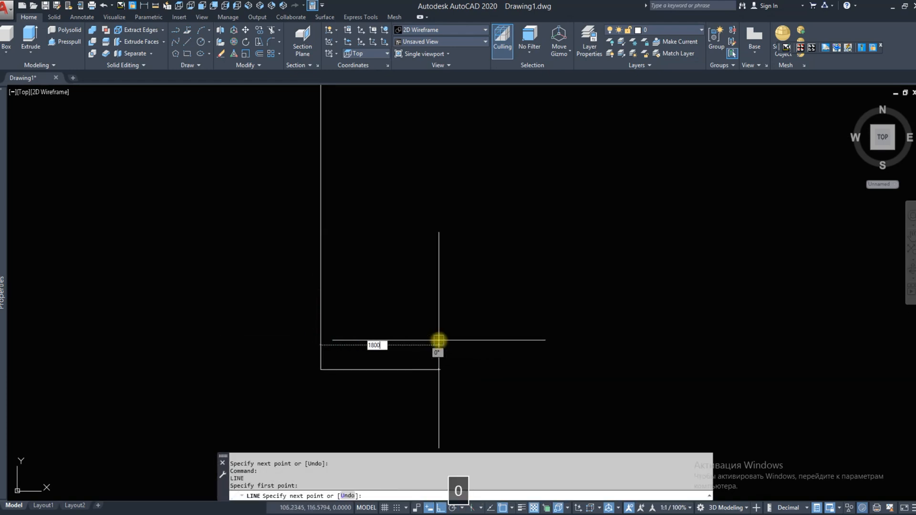
key(Return)
key(Return)
Draw a rectangle from the vertical line's upper end to the horizontal line's right end
scroll(311, 354, down, 3)
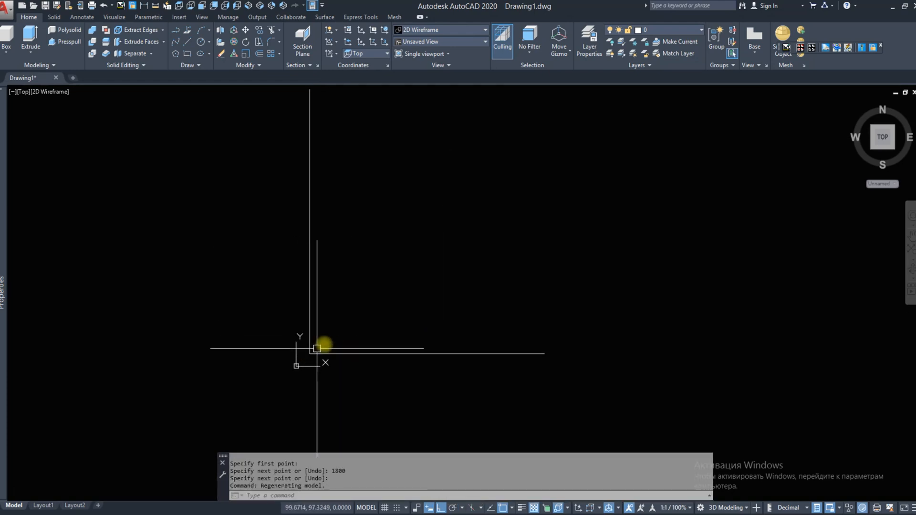
middle_drag(201, 181, 203, 199)
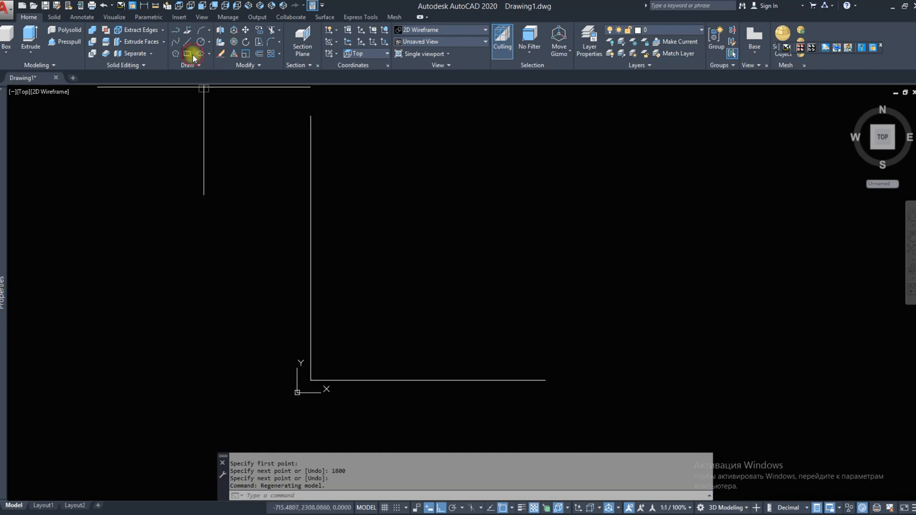
click(192, 56)
click(311, 116)
click(546, 380)
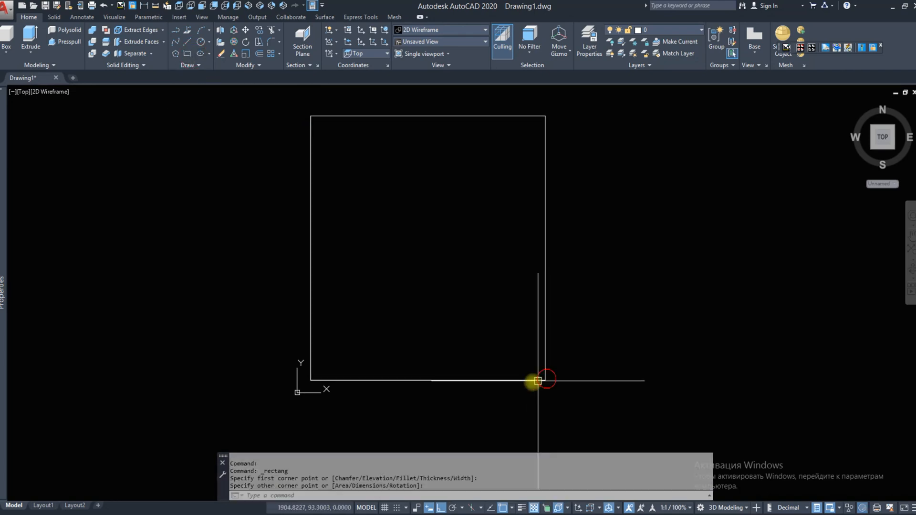
Extrude the rectangle to a height of 250
click(538, 380)
click(30, 38)
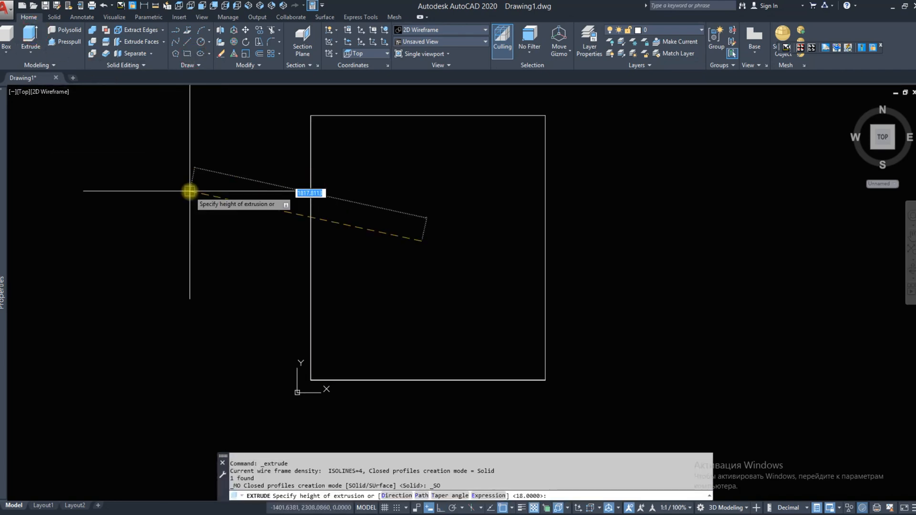
text(250)
key(Return)
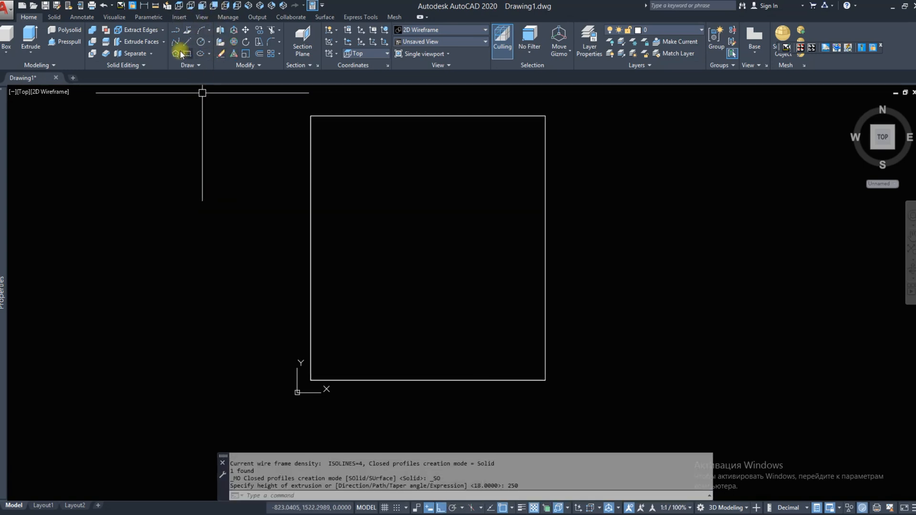
Draw a second rectangle over the extruded box's outline and stretch its right and left edges outward by 5 each
click(312, 116)
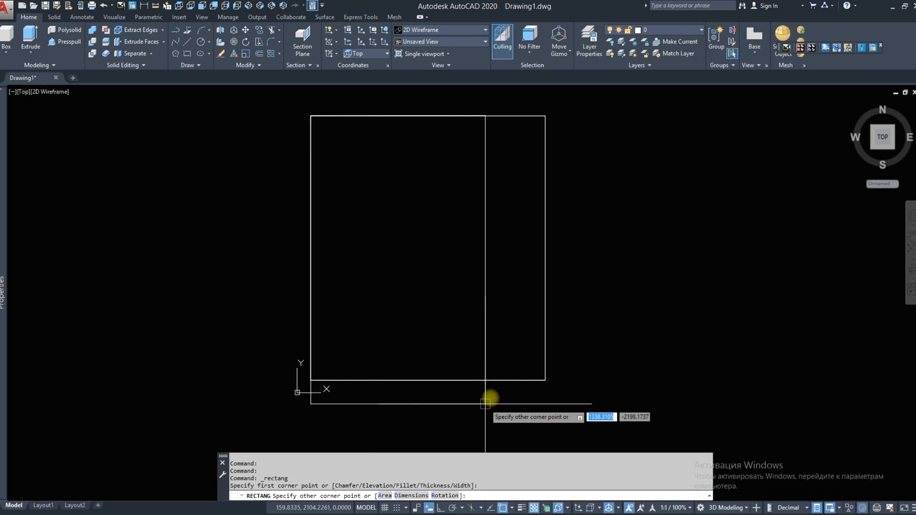
click(505, 380)
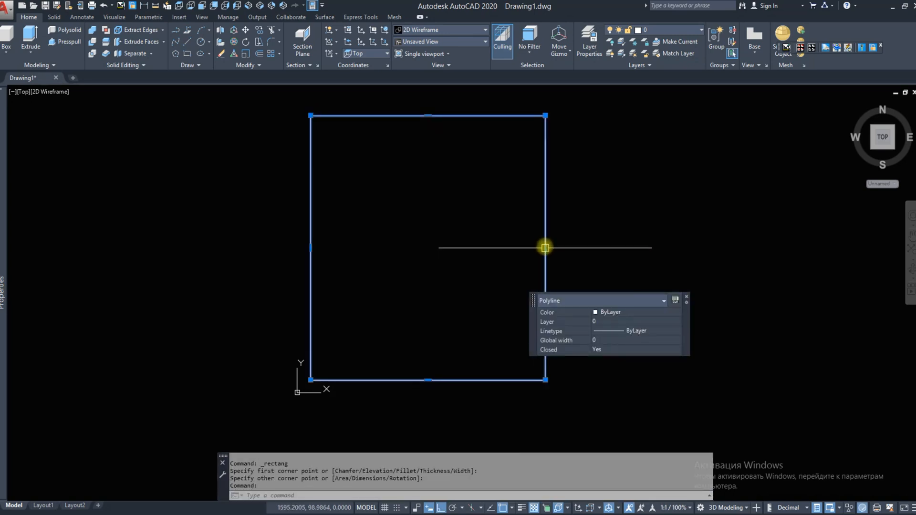
click(545, 248)
text(5)
key(Return)
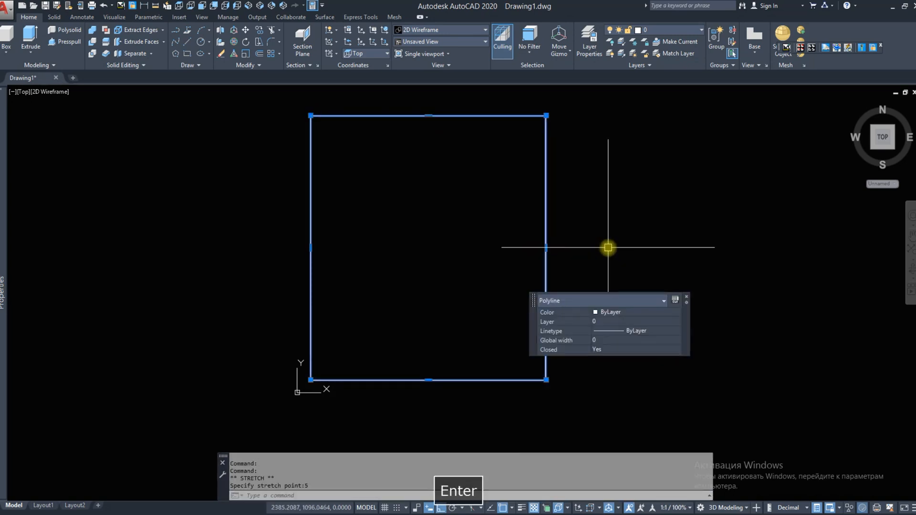
click(313, 246)
text(5)
key(Return)
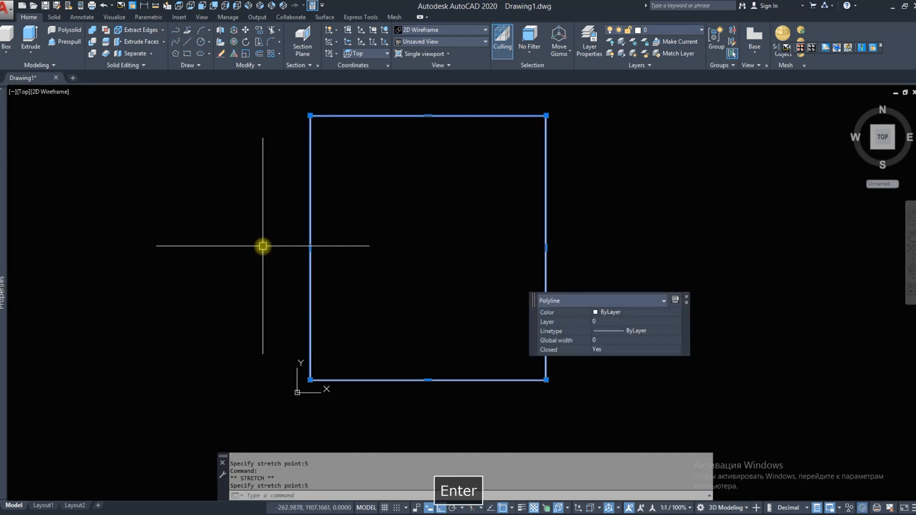
Stretch the second rectangle's upper and lower edges outward by 5 each
click(429, 115)
text(5)
key(Return)
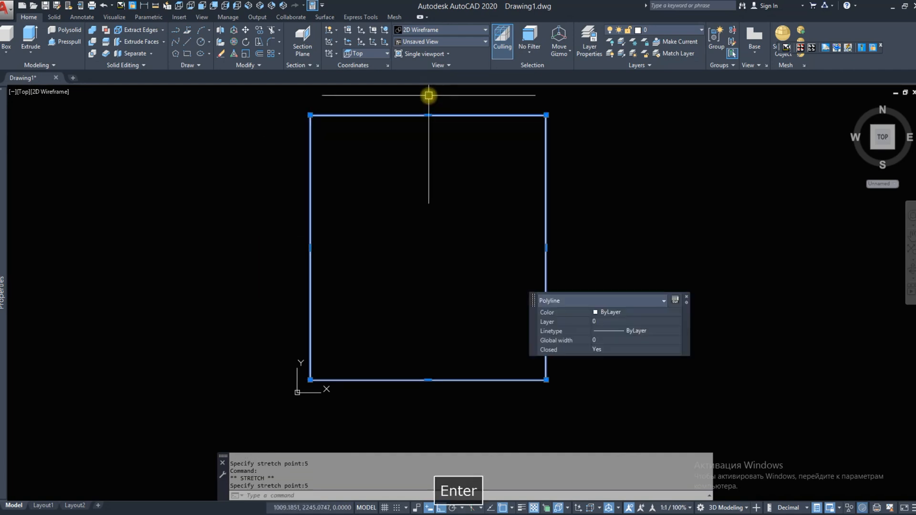
click(428, 382)
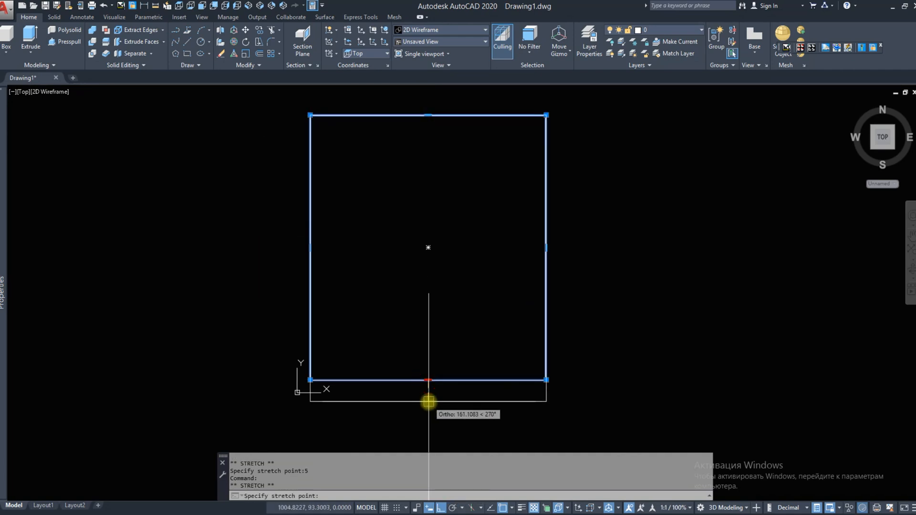
text(5)
key(Return)
Extrude the enlarged rectangle to a height of 18 as the base panel
click(31, 39)
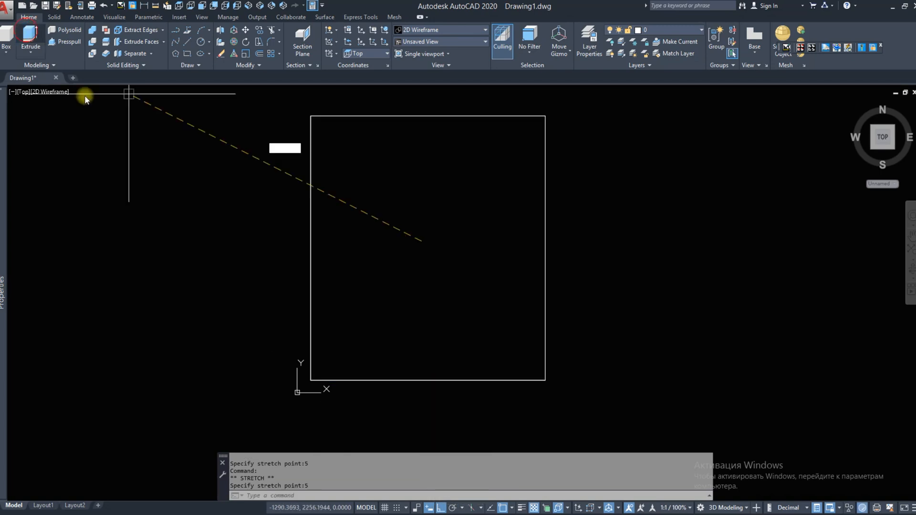
text(18)
key(Return)
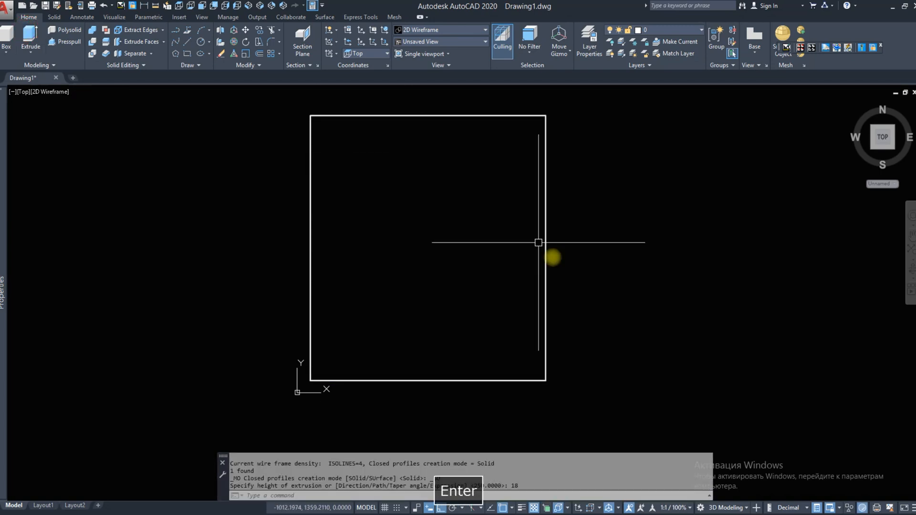
Set the model to the Front view and check the bed reference photo in ACDSee
shift+middle_drag(553, 258, 454, 183)
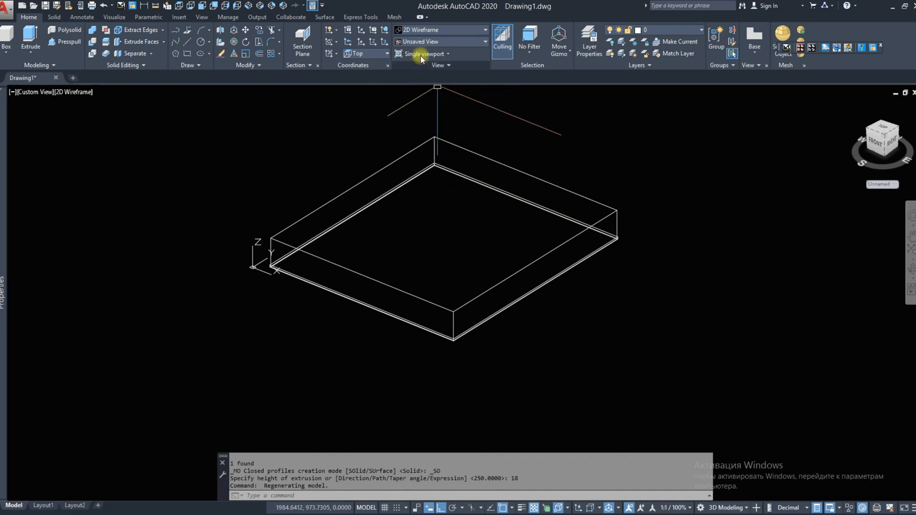
click(202, 7)
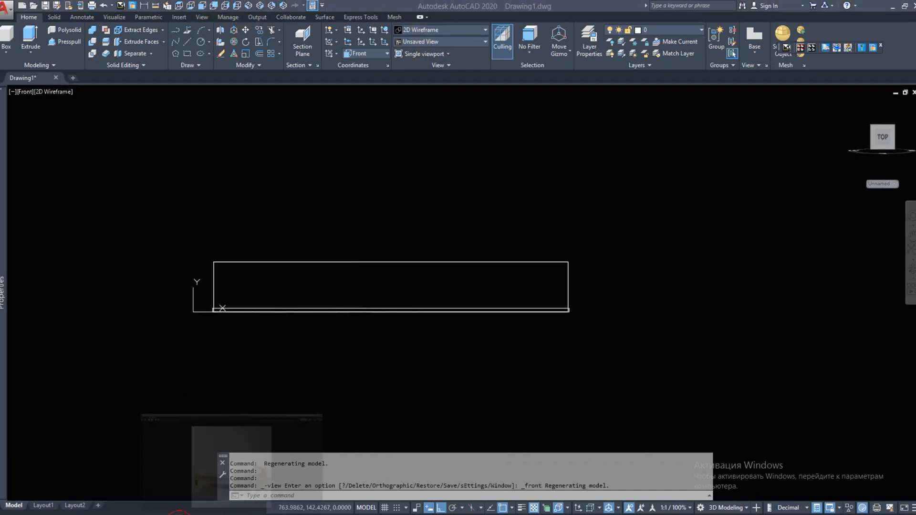
click(179, 509)
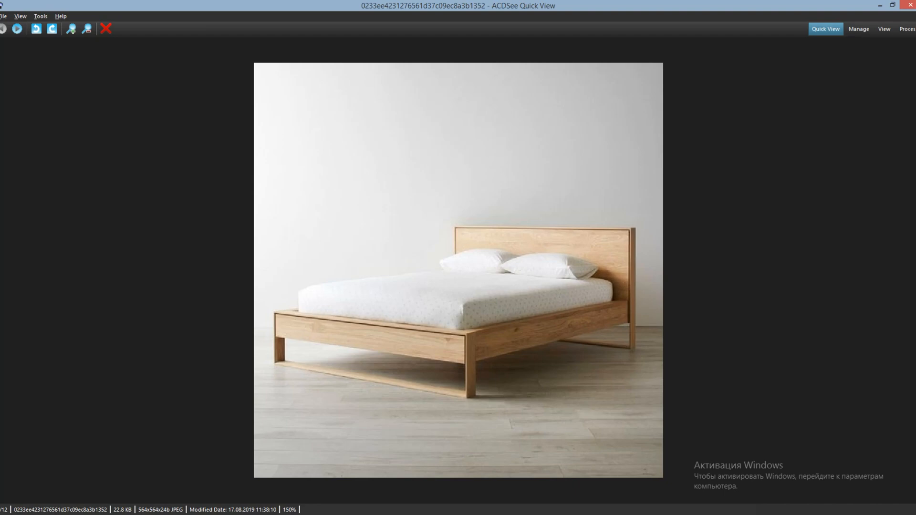
key(Escape)
Draw a horizontal line about 2147 long from the box's upper-left corner, running past its right side
text(L)
key(space)
click(214, 262)
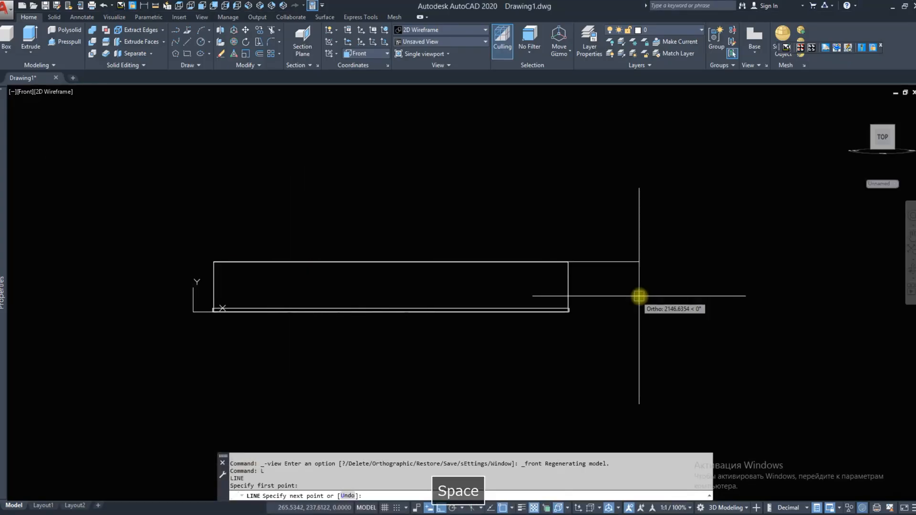
click(639, 295)
key(space)
Move the horizontal line 450 straight down to mark the floor level
click(620, 263)
text(M)
key(space)
click(606, 302)
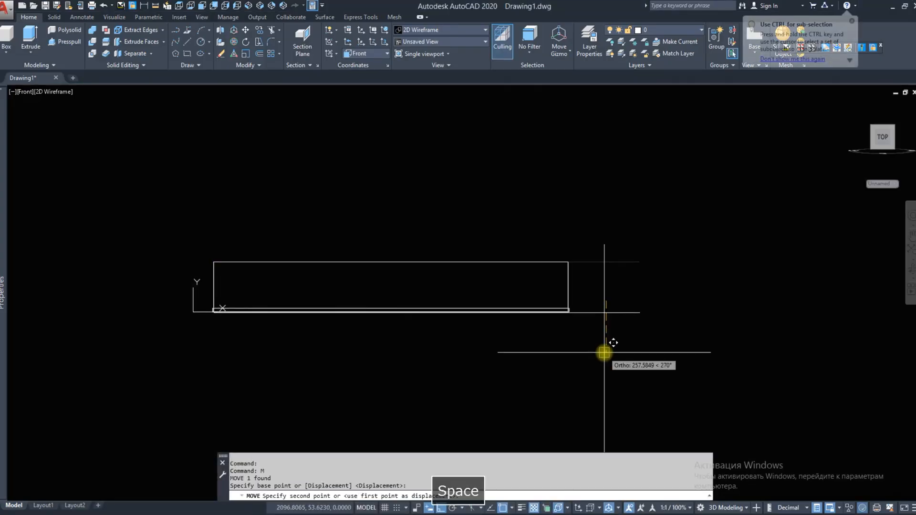
key(Return)
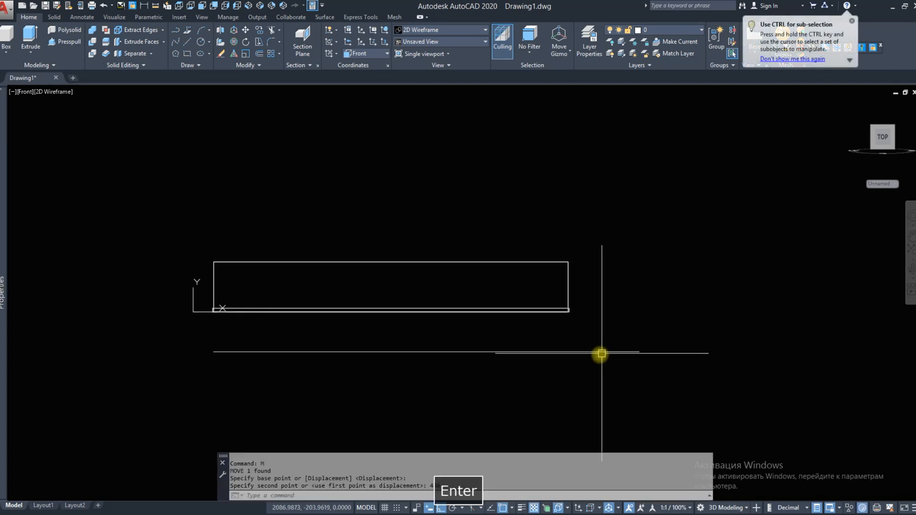
Draw a vertical line 950 upward from the left end of the floor line
text(L)
key(space)
click(214, 351)
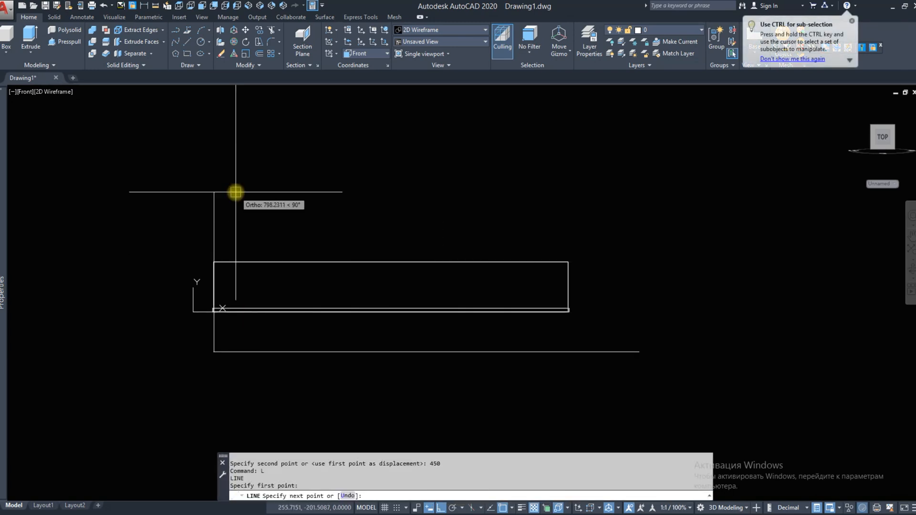
text(950)
key(Return)
key(Escape)
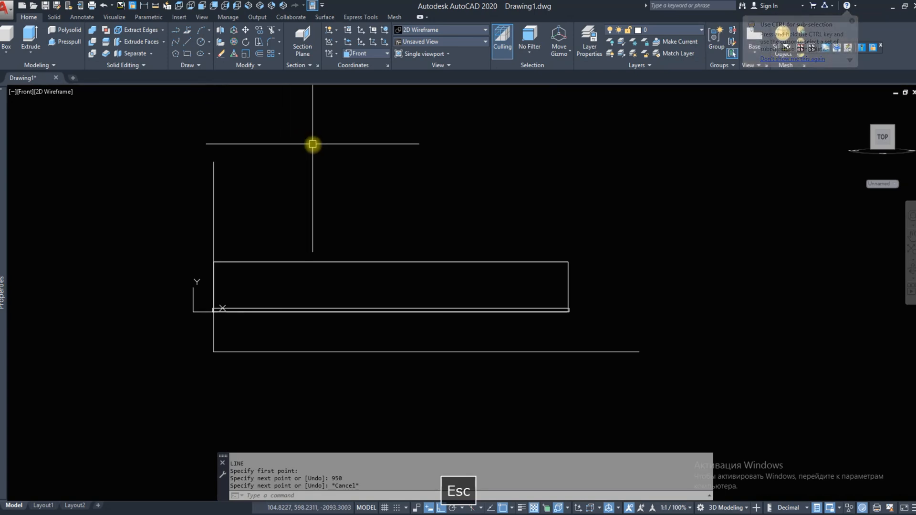
Draw a vertical line from the base panel's lower-right corner down to the floor line
text(L)
key(space)
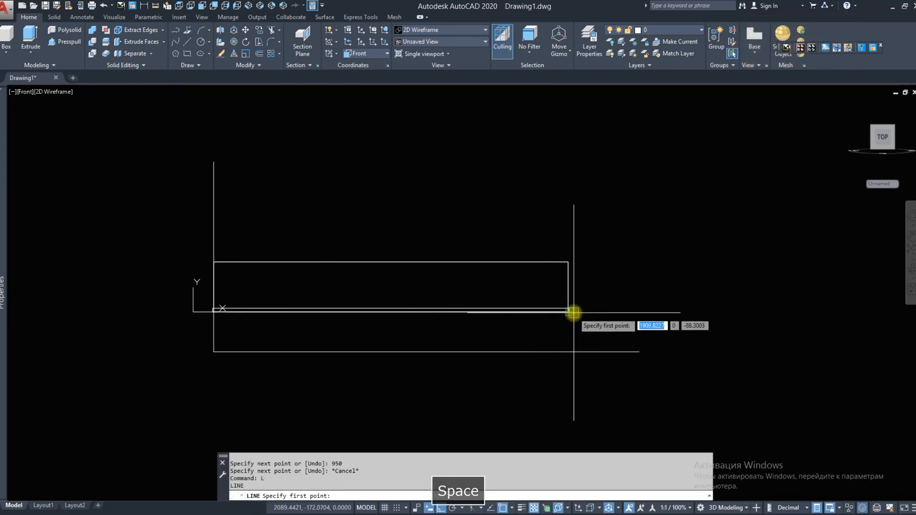
click(572, 311)
click(573, 349)
key(Escape)
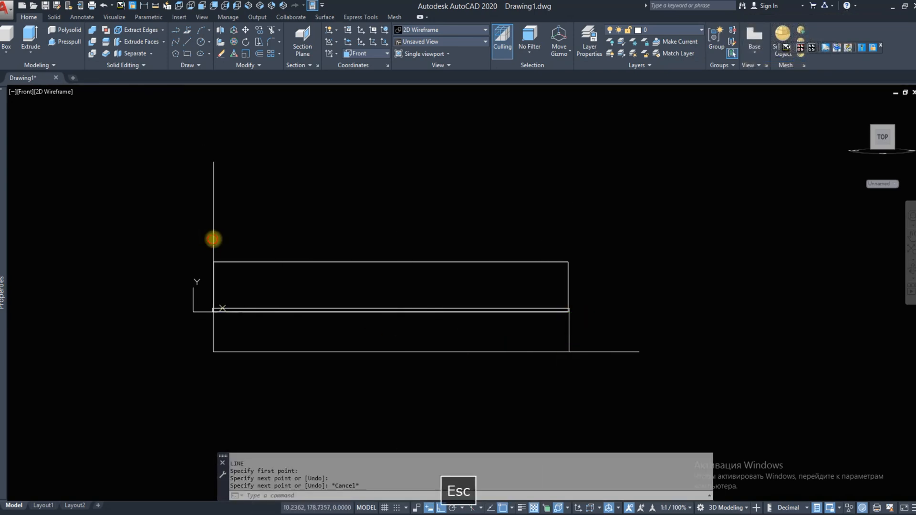
Move the tall vertical line 5 to the left
click(214, 239)
text(M)
key(space)
click(213, 270)
text(5)
key(Return)
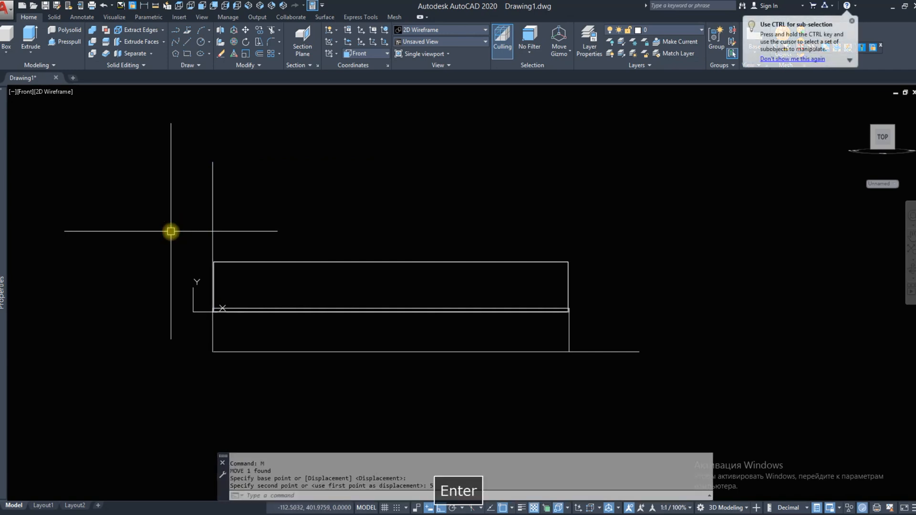
Draw the headboard rectangle from the tall line's top end to the right vertical line's foot on the floor line
click(187, 53)
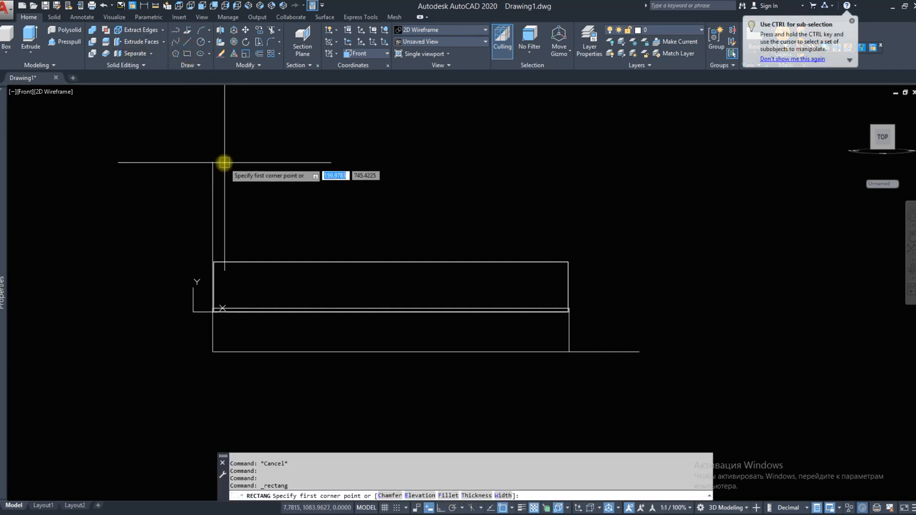
click(213, 162)
click(570, 352)
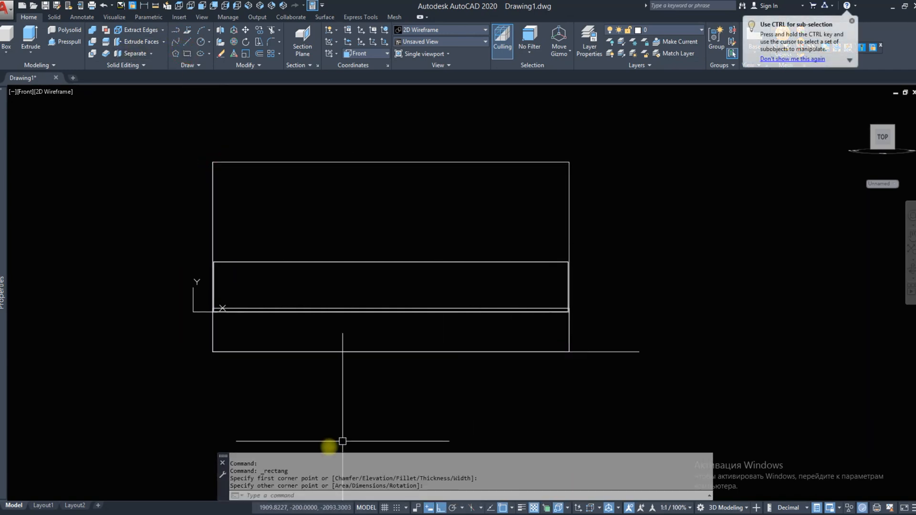
Check the bed reference photo in ACDSee, and offset the headboard rectangle inward by 10
click(194, 514)
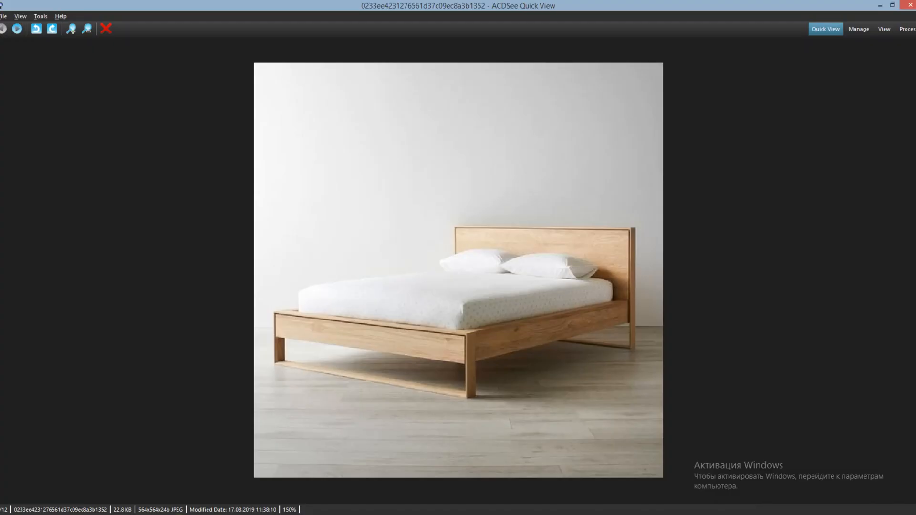
click(179, 514)
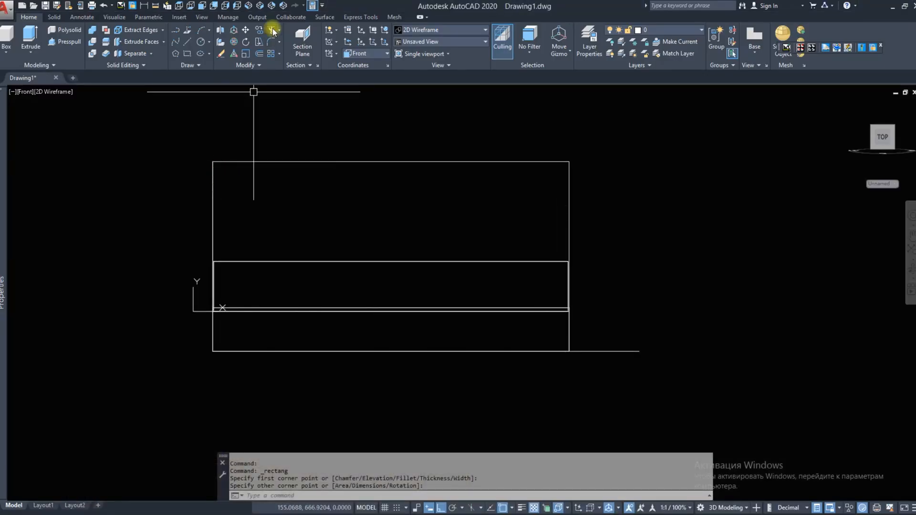
click(259, 54)
click(275, 158)
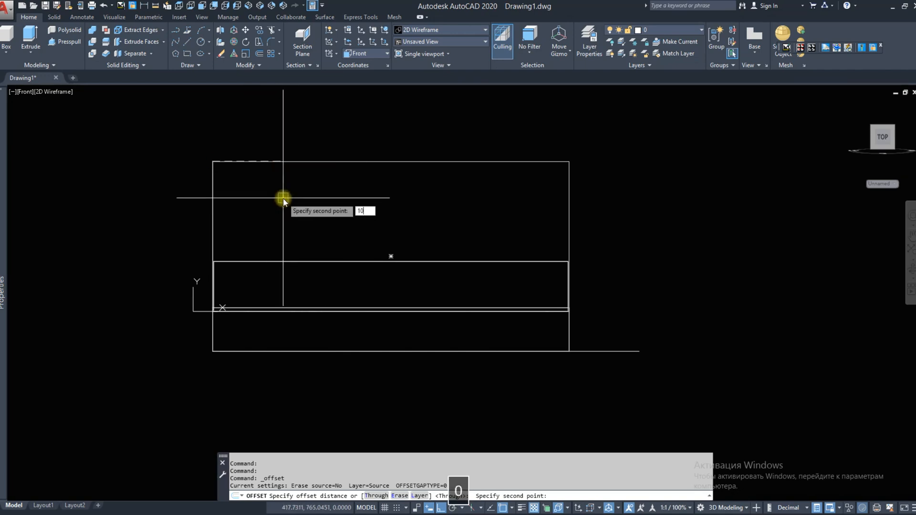
key(Return)
click(295, 164)
click(247, 197)
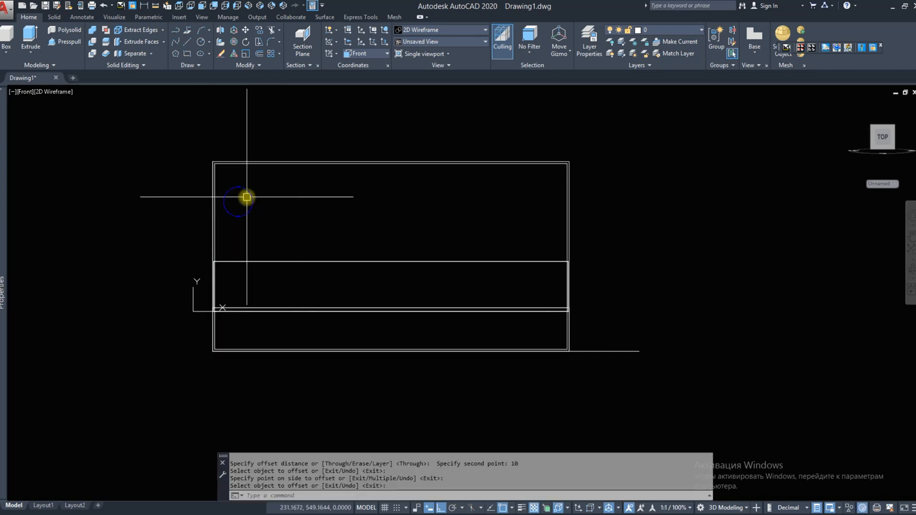
key(space)
Erase the floor guide line that extends past the headboard rectangle's right side
click(616, 303)
click(589, 372)
text(e)
key(space)
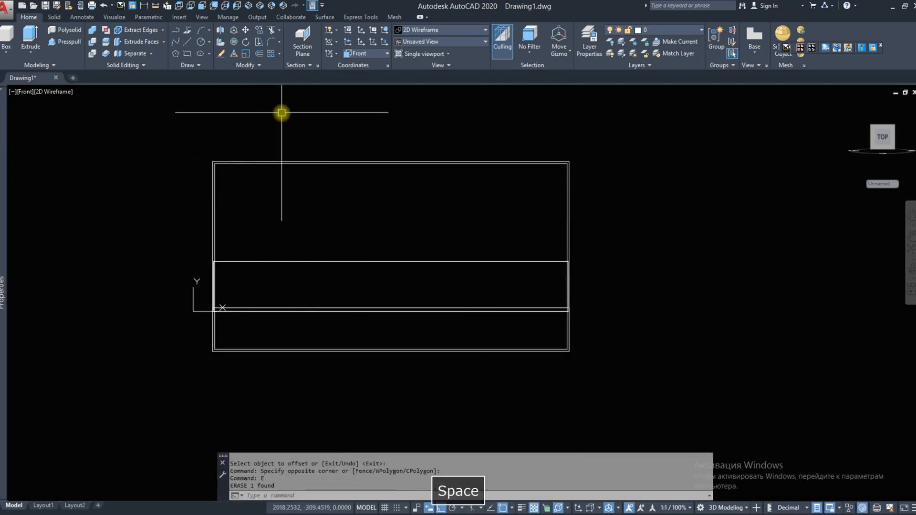
key(Escape)
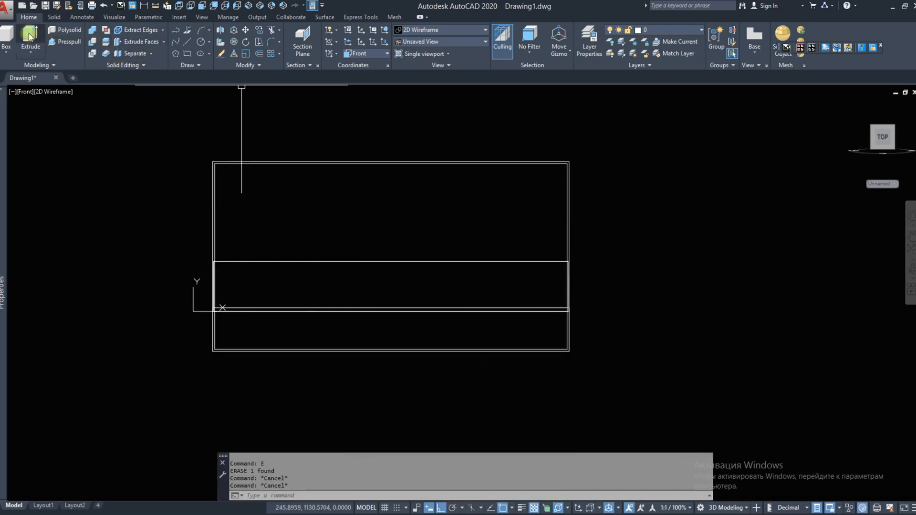
Extrude the outer and inner headboard rectangles together to a height of 80
click(29, 37)
scroll(205, 151, up, 4)
click(235, 177)
click(227, 180)
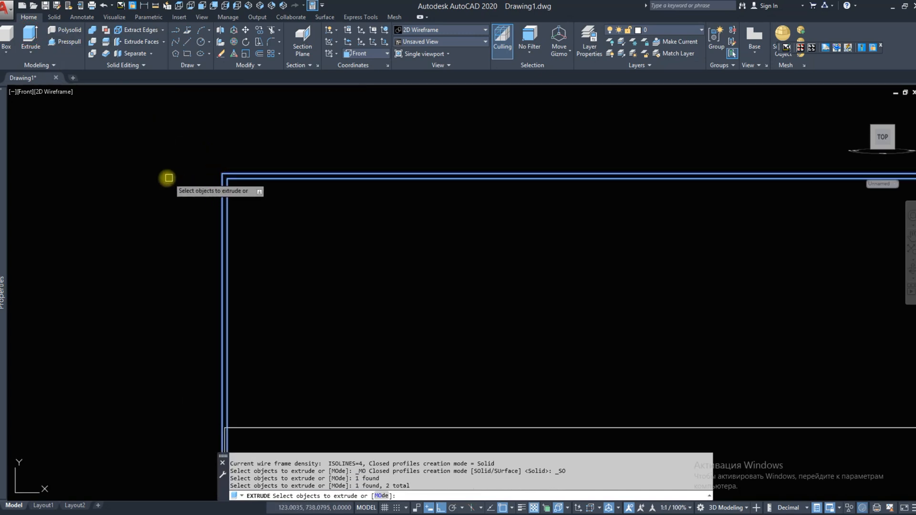
key(Return)
shift+middle_drag(343, 211, 266, 264)
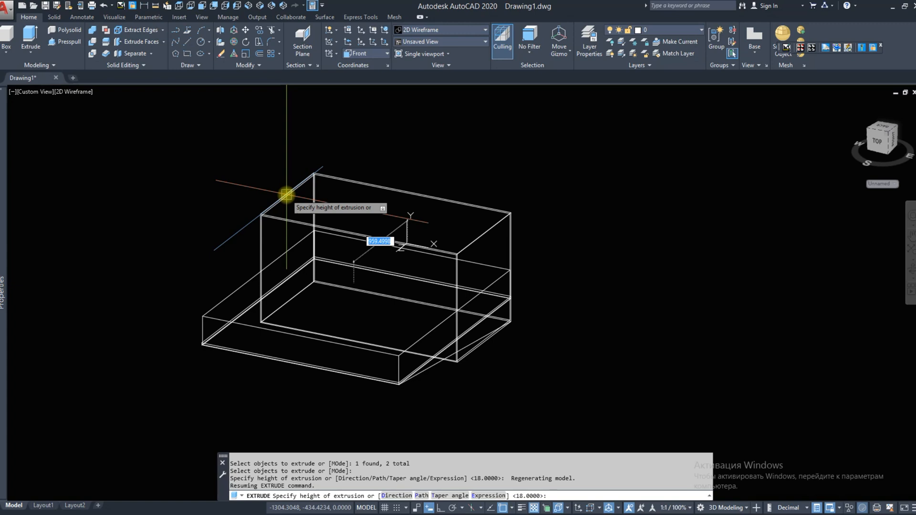
text(80)
key(Return)
Subtract the inner headboard solid from the outer one to leave a hollow frame
scroll(282, 198, up, 4)
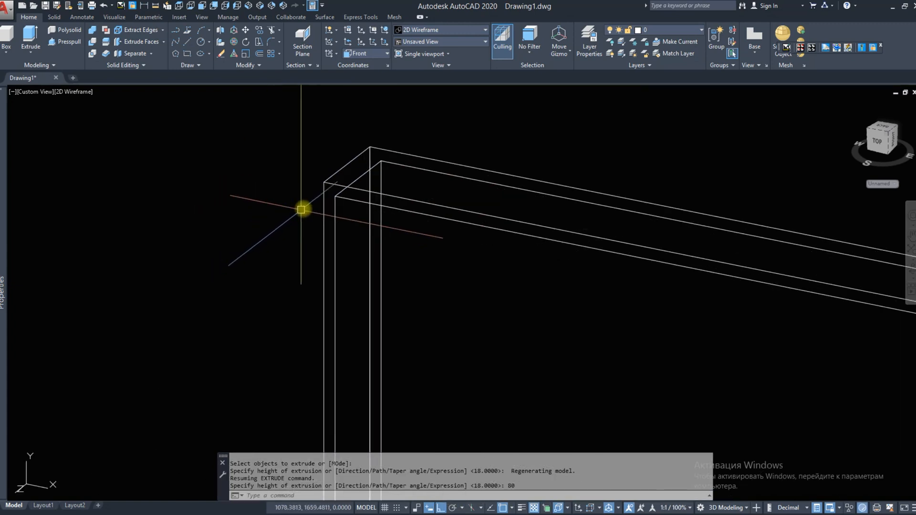
click(91, 43)
click(323, 193)
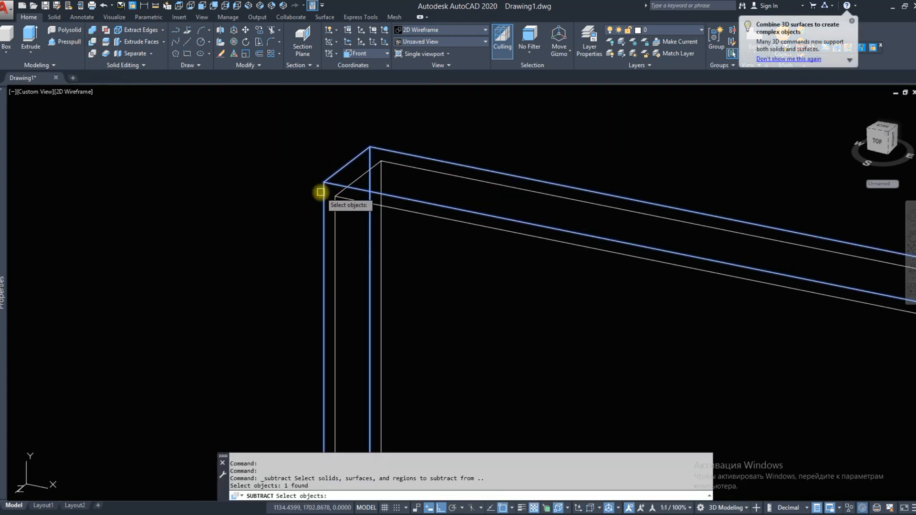
key(Return)
click(323, 204)
scroll(294, 145, down, 6)
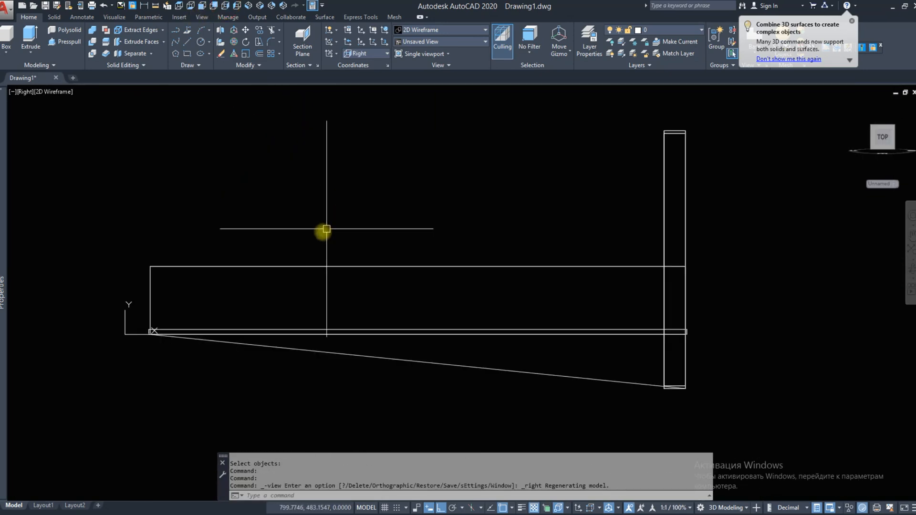
In the right view, move the headboard frame back by 80 along the bed's length, away from the mattress
click(661, 242)
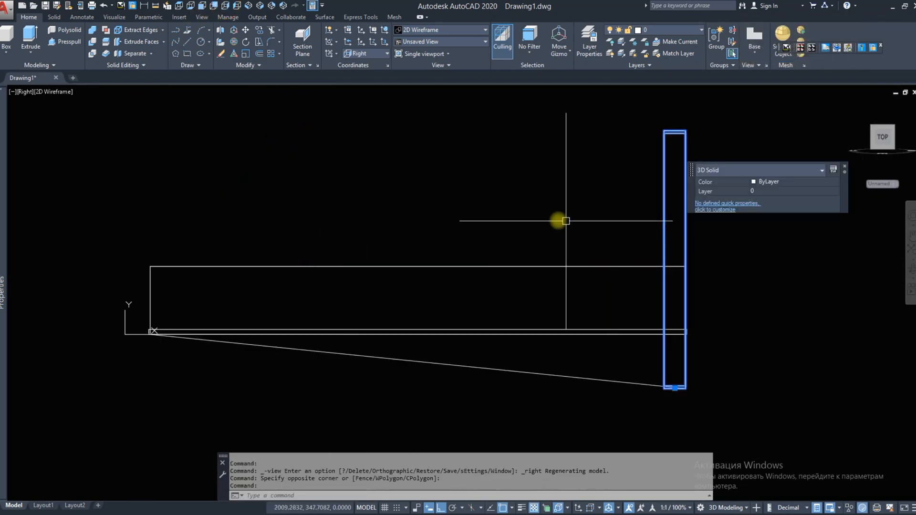
key(m)
key(space)
click(508, 210)
text(8)
key(Return)
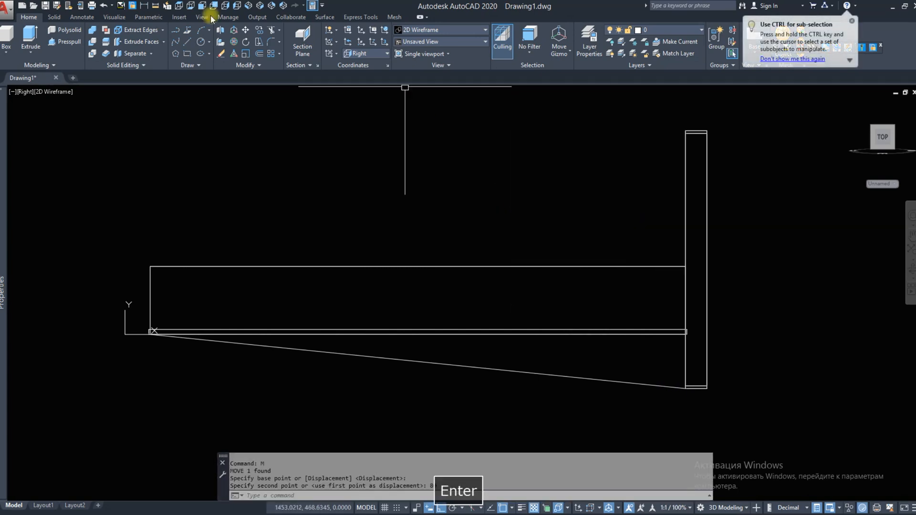
Check the bed reference photo in ACDSee, and draw the panel rectangle in front view from the base's lower-left corner to the frame's inner upper-right corner
click(190, 6)
key(Escape)
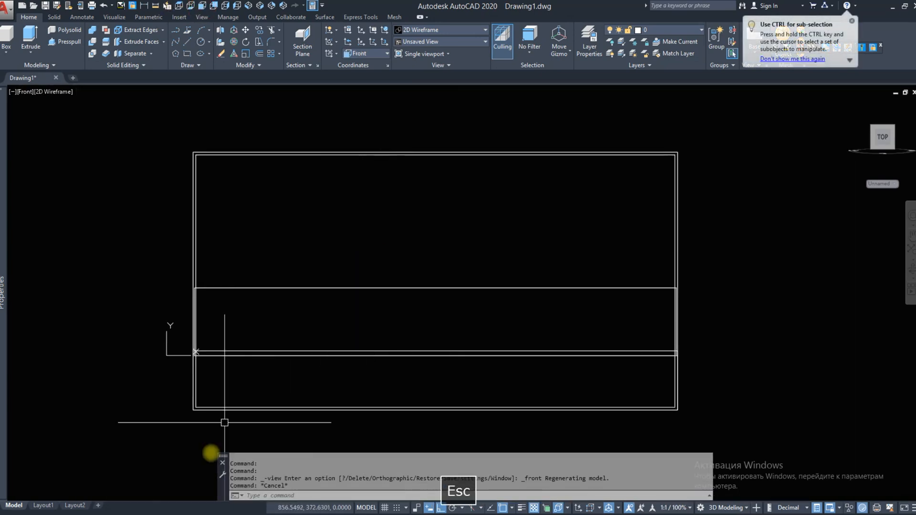
click(186, 514)
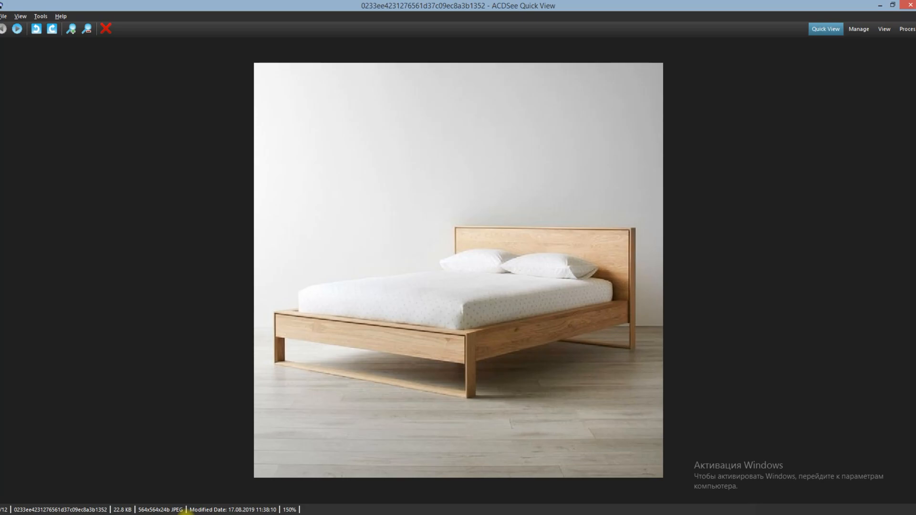
click(186, 514)
key(Escape)
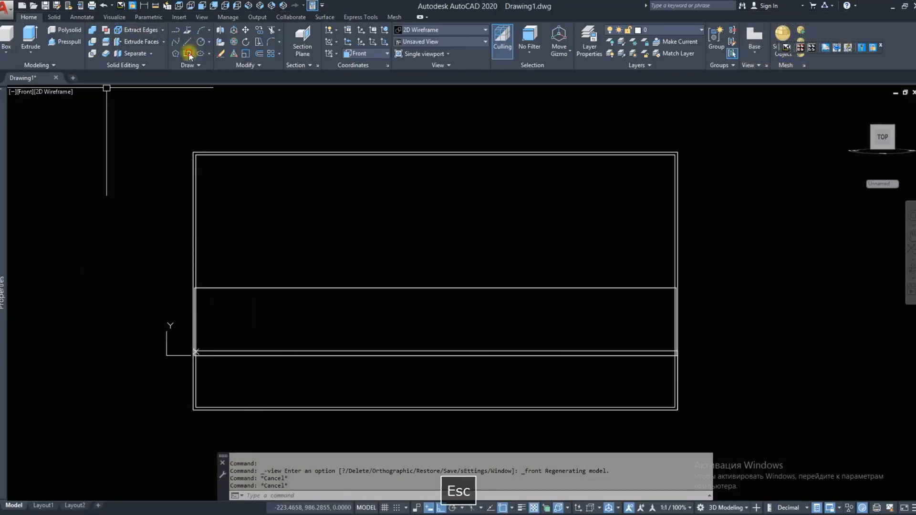
click(189, 56)
click(210, 353)
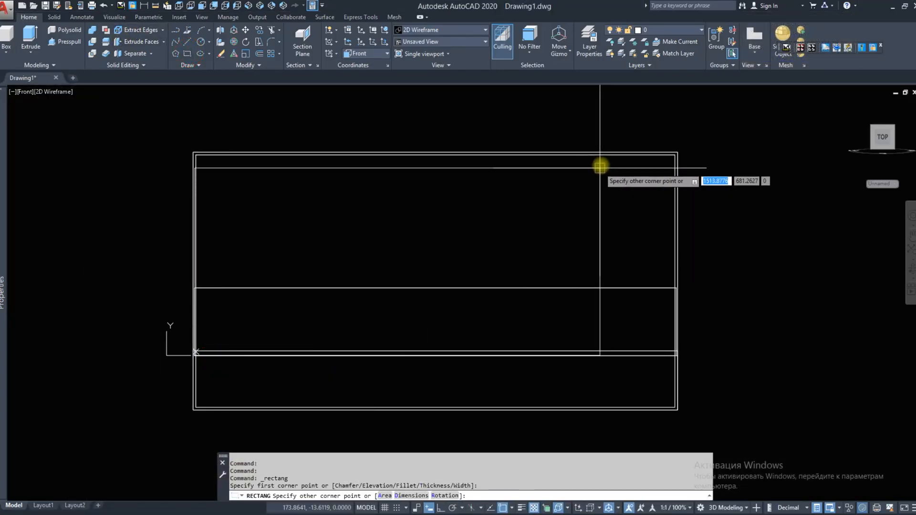
click(649, 158)
Extrude the panel rectangle by 19, and stretch the panel's left edge to the frame's inner left face
click(219, 153)
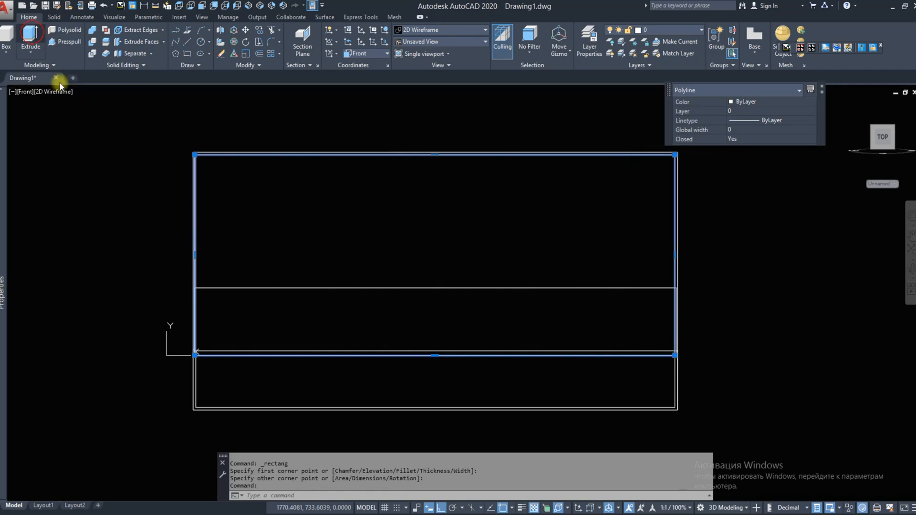
key(Return)
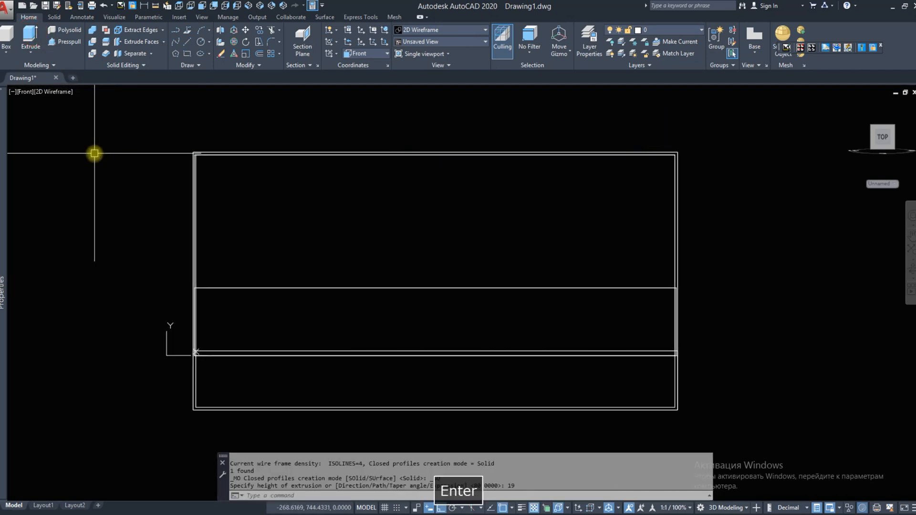
scroll(191, 153, up, 2)
click(201, 157)
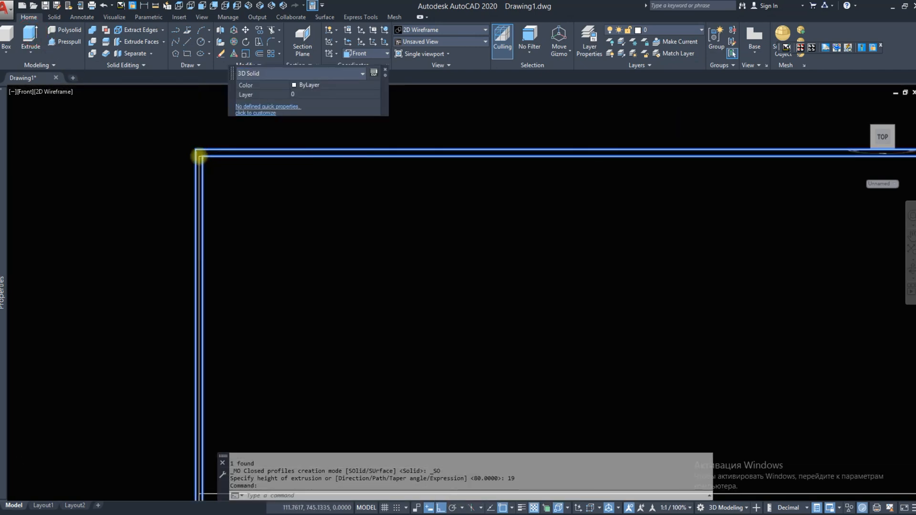
scroll(199, 156, up, 3)
key(Escape)
click(198, 157)
scroll(197, 156, down, 5)
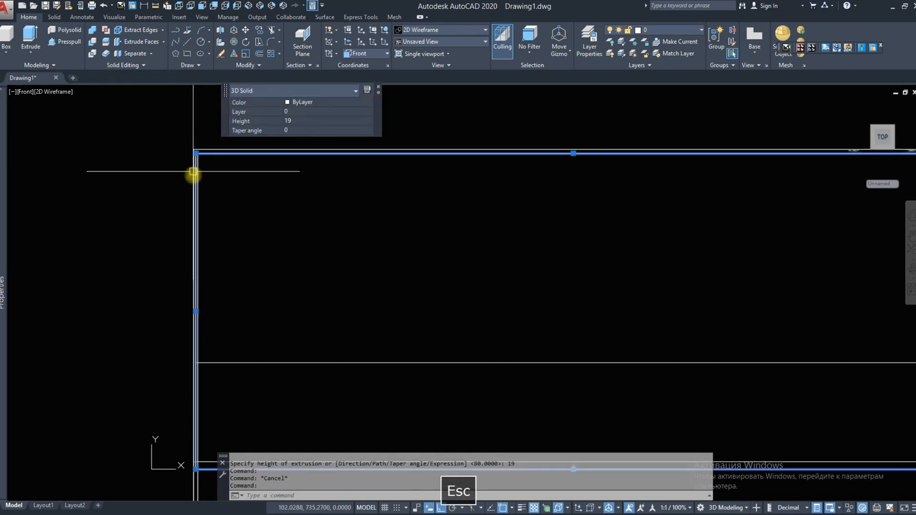
click(193, 310)
scroll(221, 306, down, 3)
scroll(221, 306, down, 2)
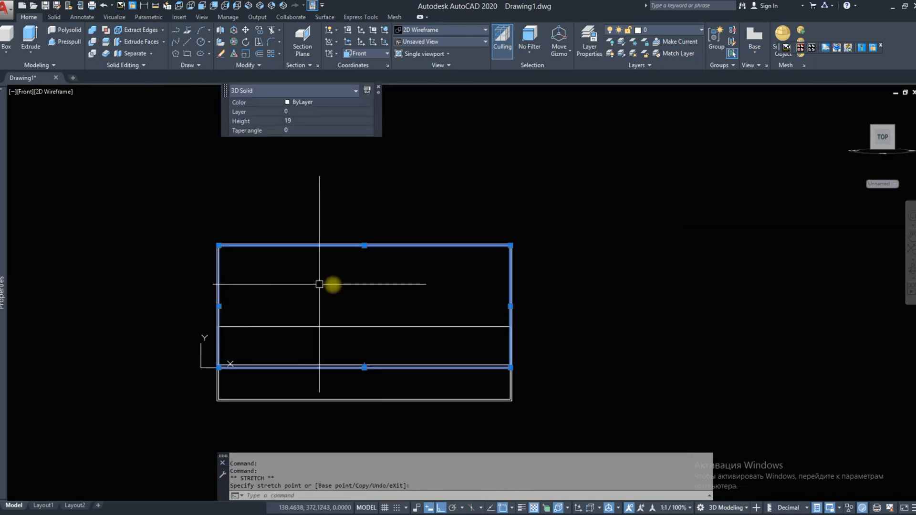
Move the panel into the headboard frame, placing its upper-left front corner on the frame's matching inner front corner
shift+middle_drag(322, 285, 386, 325)
text(M)
key(space)
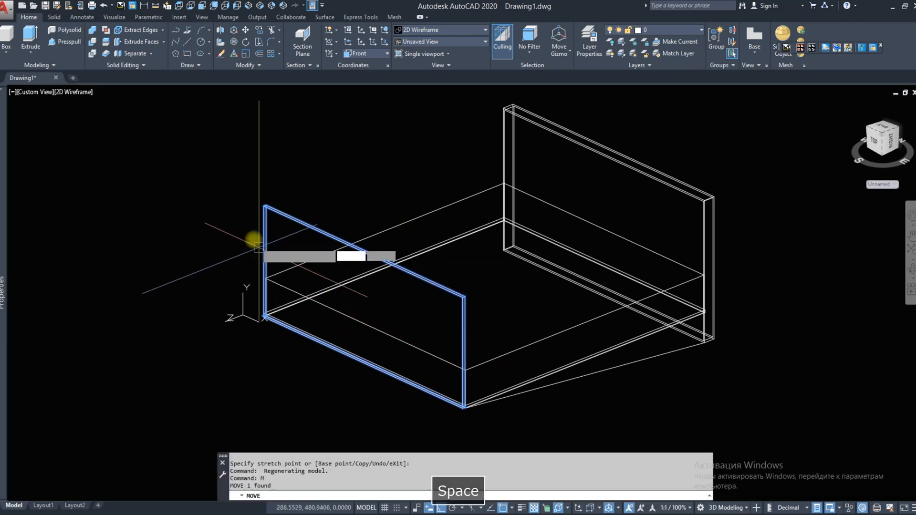
scroll(262, 205, up, 3)
click(265, 212)
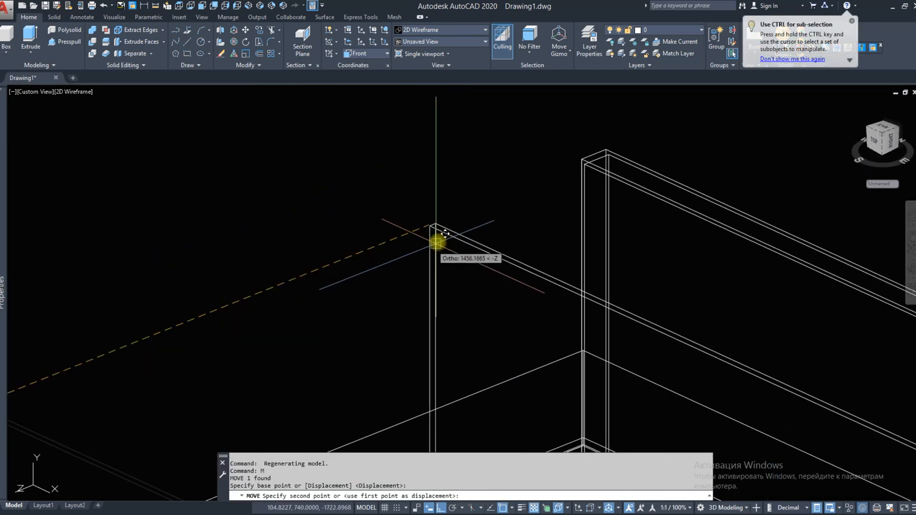
click(446, 231)
click(436, 221)
text(M)
key(space)
click(431, 227)
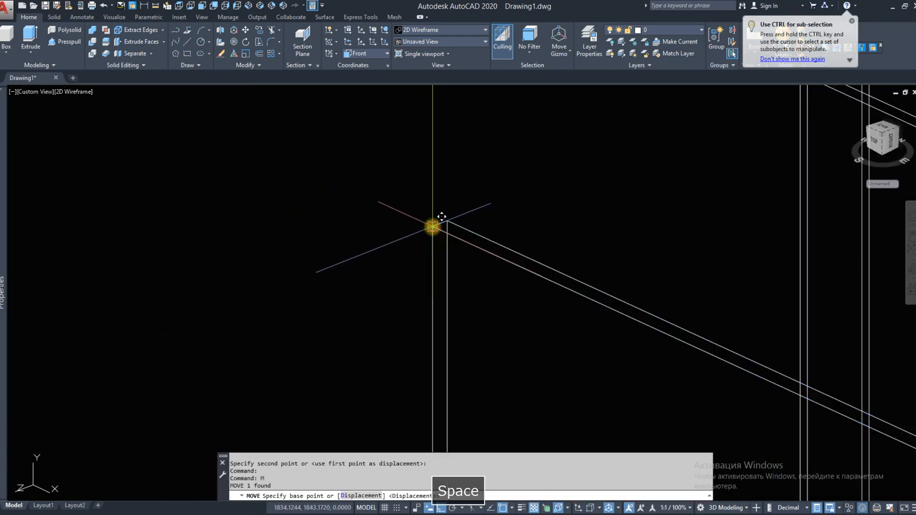
middle_drag(663, 138, 388, 261)
click(528, 200)
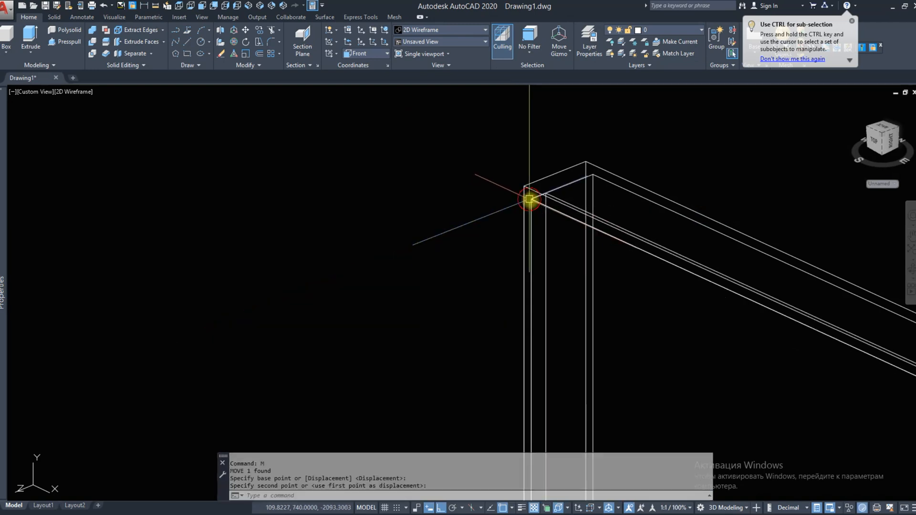
Move the headboard panel 1000 backward along the bed's length, out behind the frame
click(542, 210)
scroll(510, 241, down, 5)
scroll(477, 252, down, 3)
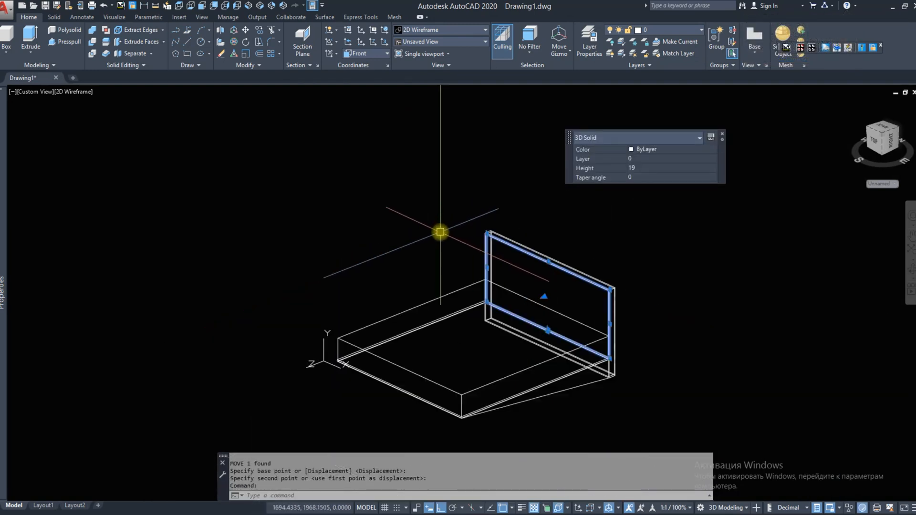
text(M)
key(space)
click(423, 269)
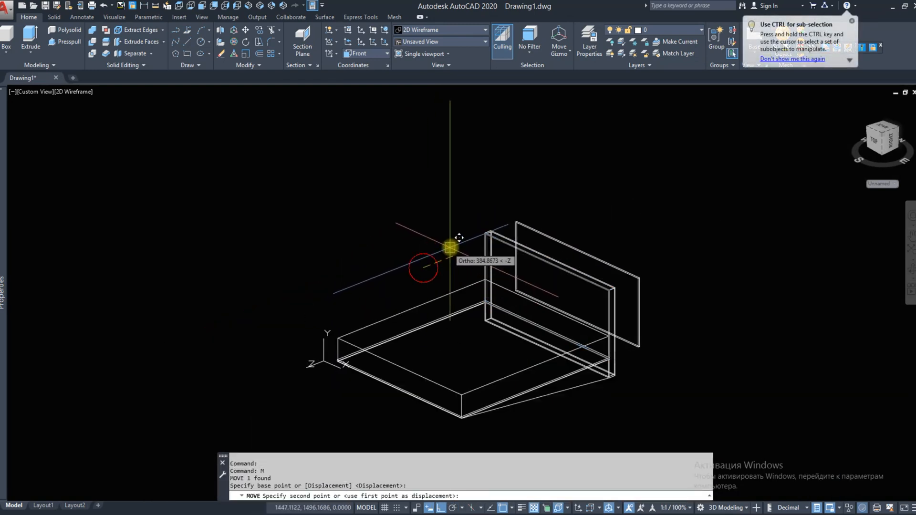
text(1000)
key(Return)
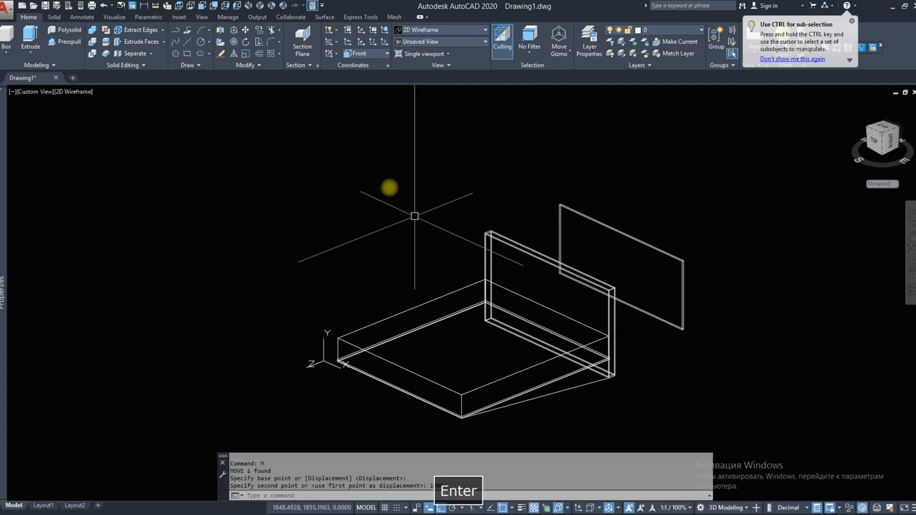
Try to erase the diagonal guide line beneath the bed, and undo the erase
text(E)
key(space)
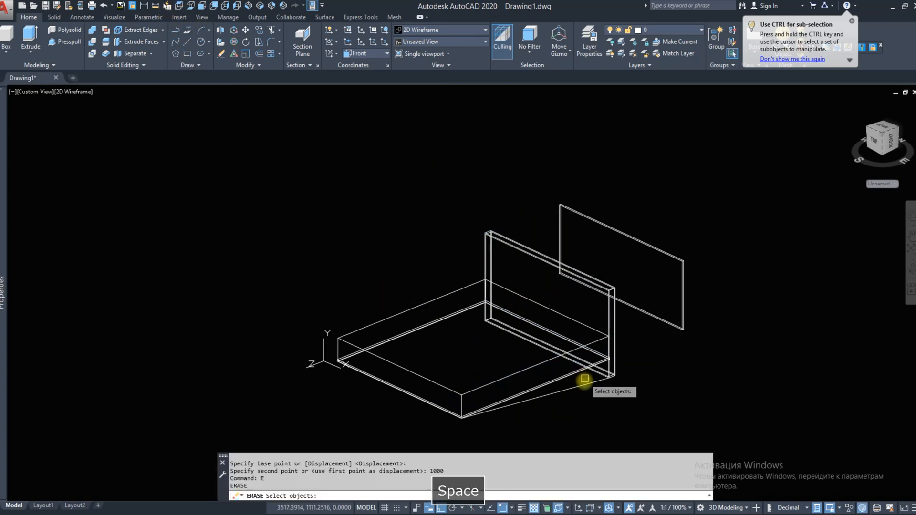
click(582, 380)
click(545, 407)
key(space)
key(ctrl+z)
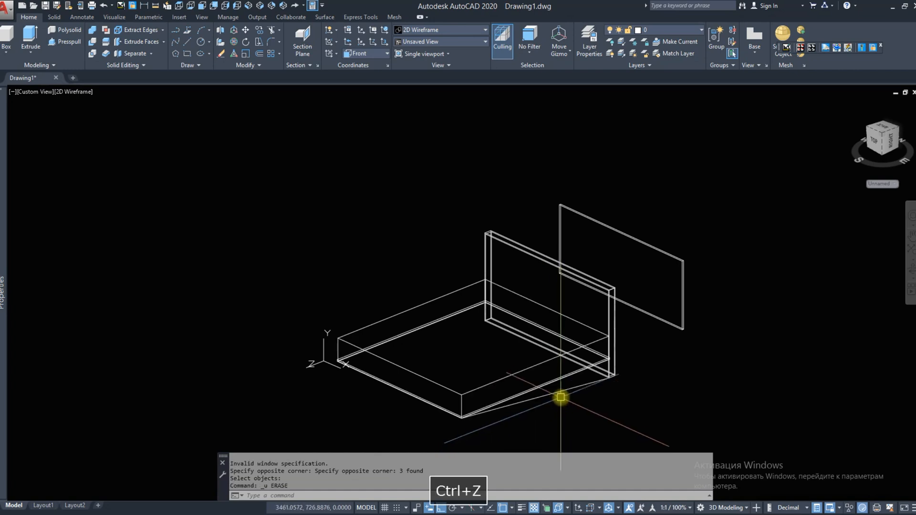
Erase only the diagonal guide line running from the base's front corner to the frame's foot
click(566, 394)
text(E)
key(space)
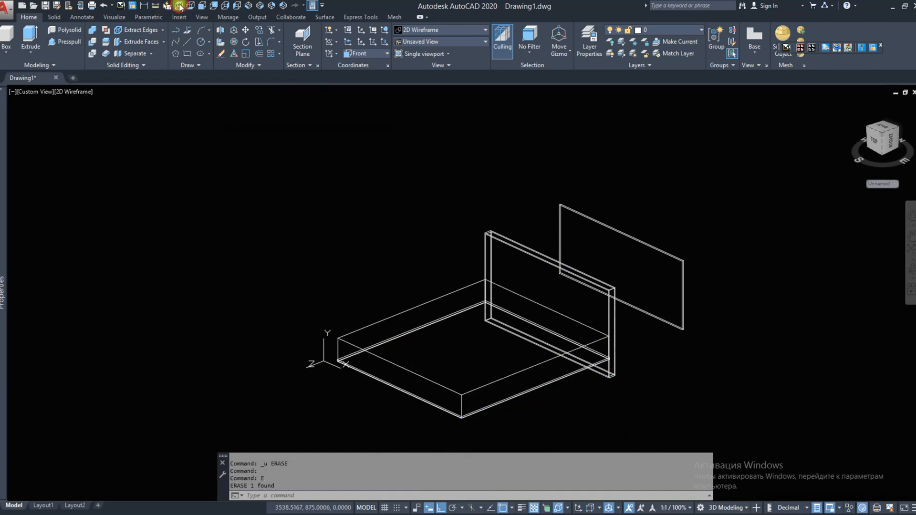
In the top view, draw guide lines from the detached panel's lower-left corner, 5 to the right and 5 up
click(179, 7)
text(L)
key(space)
middle_drag(348, 137, 348, 229)
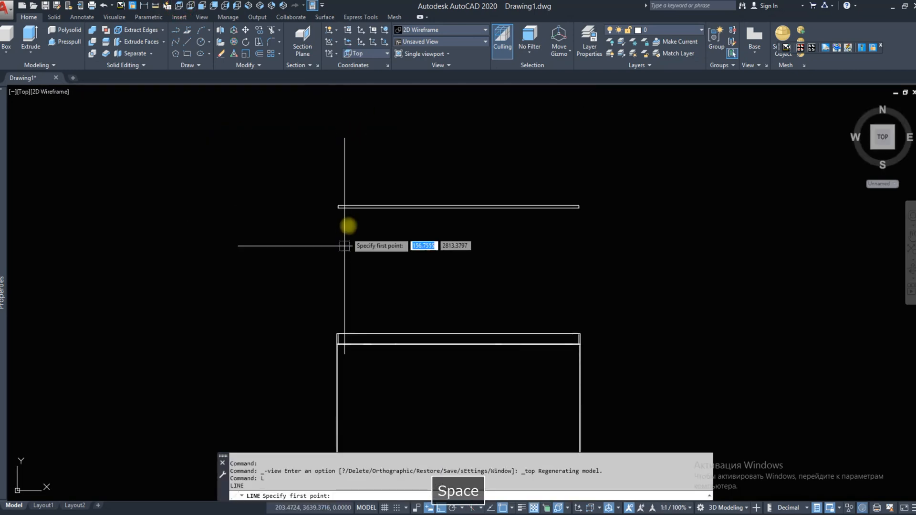
scroll(344, 220, up, 5)
click(327, 295)
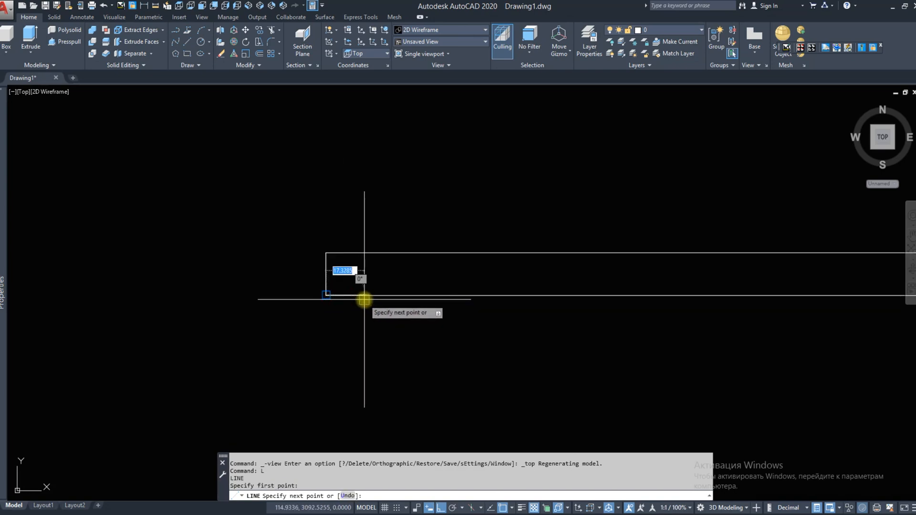
key(Return)
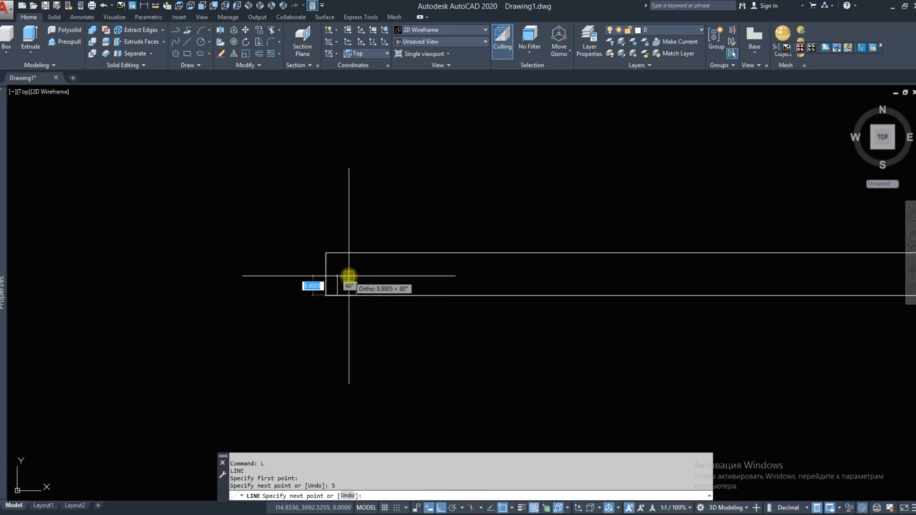
text(5)
key(Return)
key(Escape)
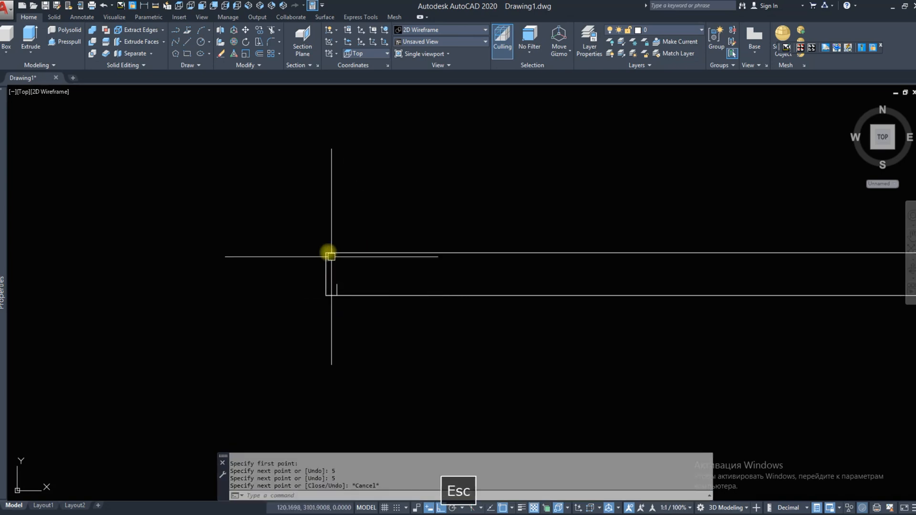
Draw a 5 by 5 square at the panel's lower-left corner using the guide lines, and erase the guides
click(184, 55)
click(326, 296)
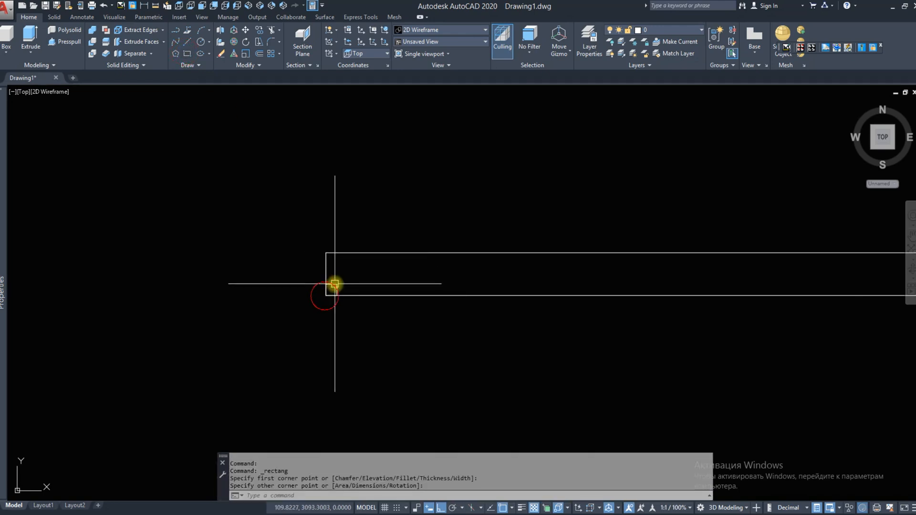
scroll(335, 284, up, 2)
click(331, 273)
click(355, 318)
text(e)
click(280, 299)
click(382, 335)
text(e)
key(Escape)
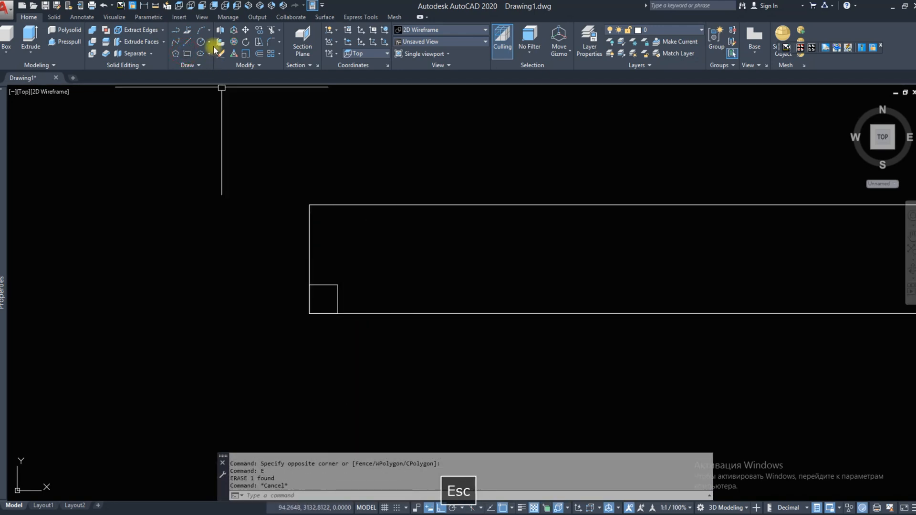
In the front view, draw a polyline from the frame's inner lower-left corner to its inner upper-left corner and on to the top edge's midpoint
click(201, 6)
click(177, 27)
scroll(221, 234, down, 2)
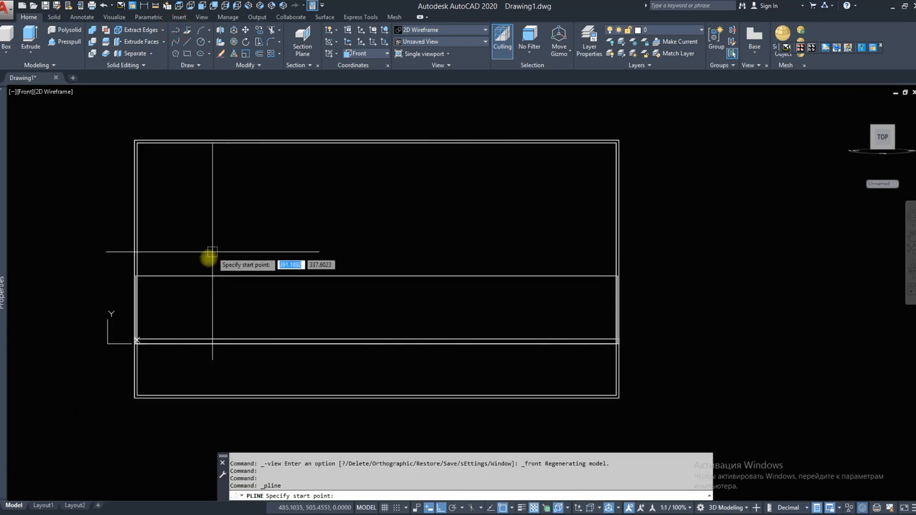
scroll(152, 392, up, 2)
click(129, 397)
scroll(186, 294, down, 2)
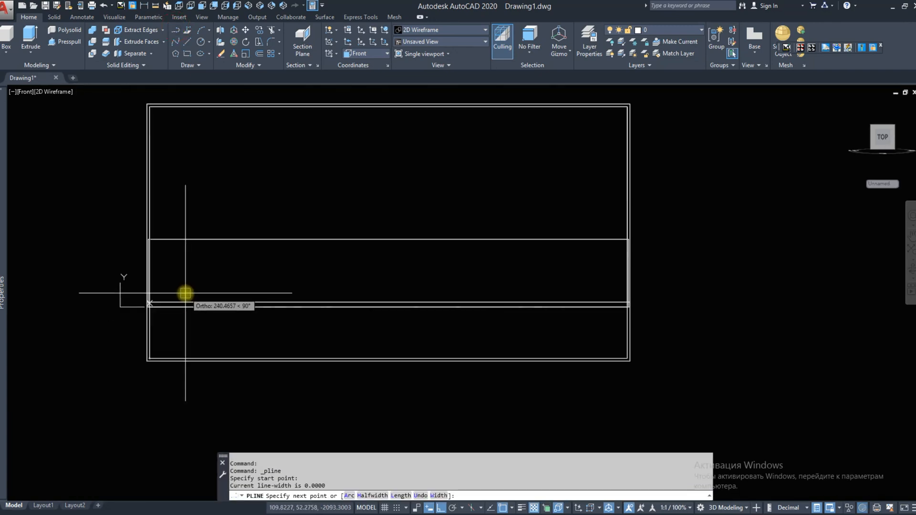
click(184, 107)
click(388, 107)
key(Escape)
Finish the polyline at the top edge's midpoint and move it by its lower end onto the corner of the detached panel's square
click(370, 107)
shift+middle_drag(370, 107, 138, 258)
scroll(428, 301, up, 2)
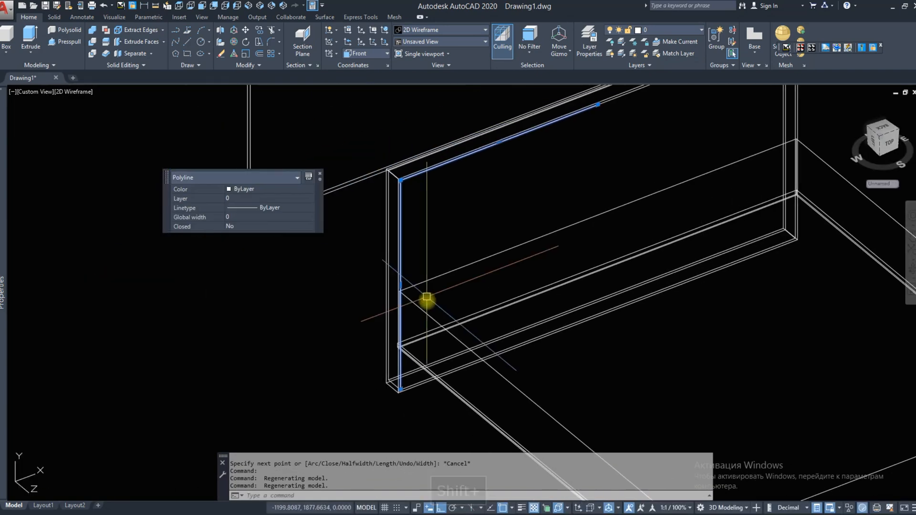
text(m)
key(space)
scroll(406, 391, up, 2)
click(399, 374)
scroll(427, 389, down, 3)
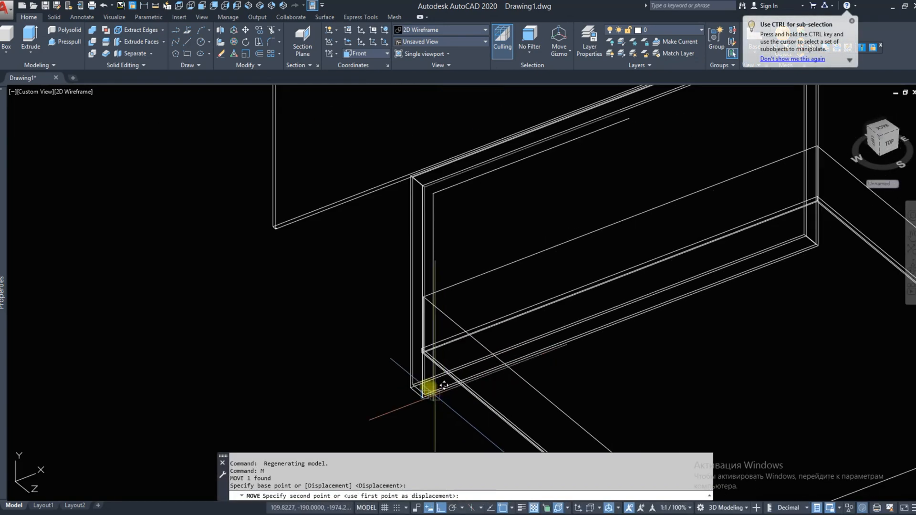
scroll(272, 222, up, 7)
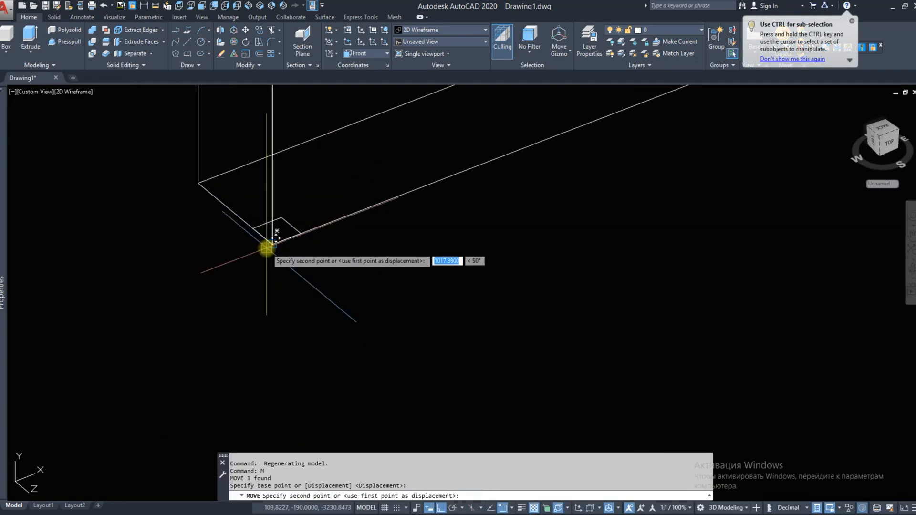
click(272, 239)
Extrude the small square at the detached panel's corner along the polyline path
click(288, 230)
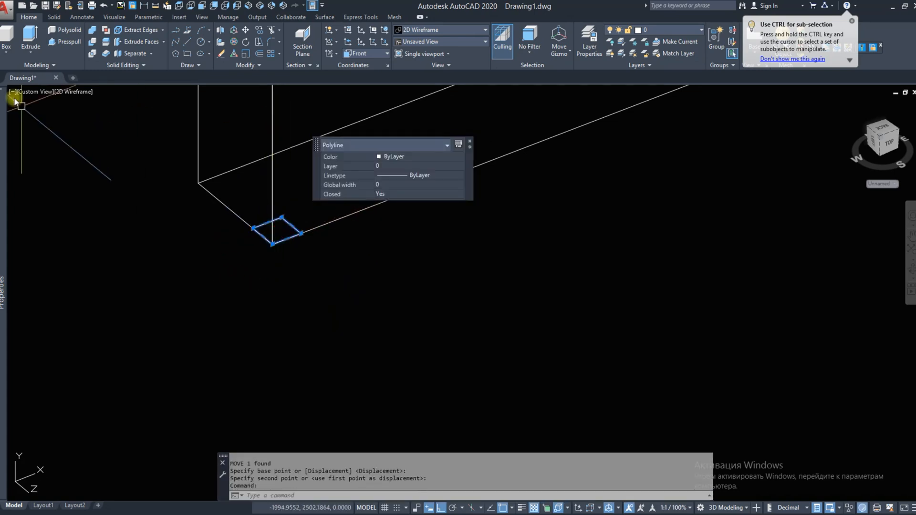
click(31, 36)
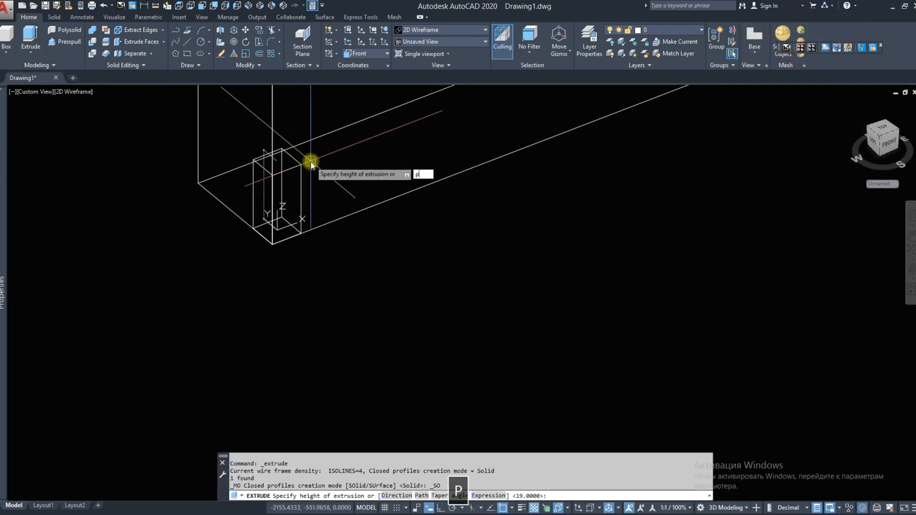
key(space)
click(272, 211)
scroll(308, 328, down, 7)
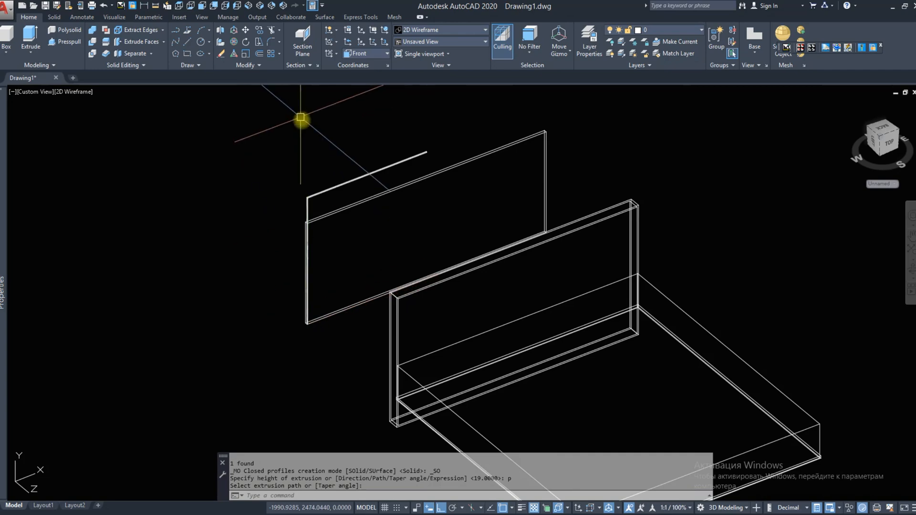
Move the swept groove solid by its outer upper corner onto the detached panel's upper corner
scroll(307, 196, up, 5)
click(303, 204)
text(m)
key(space)
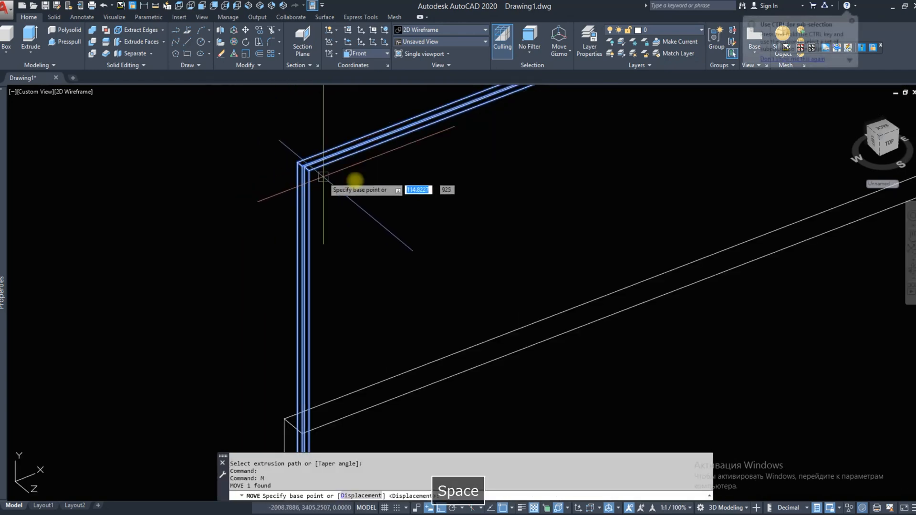
shift+middle_drag(323, 177, 292, 162)
click(284, 157)
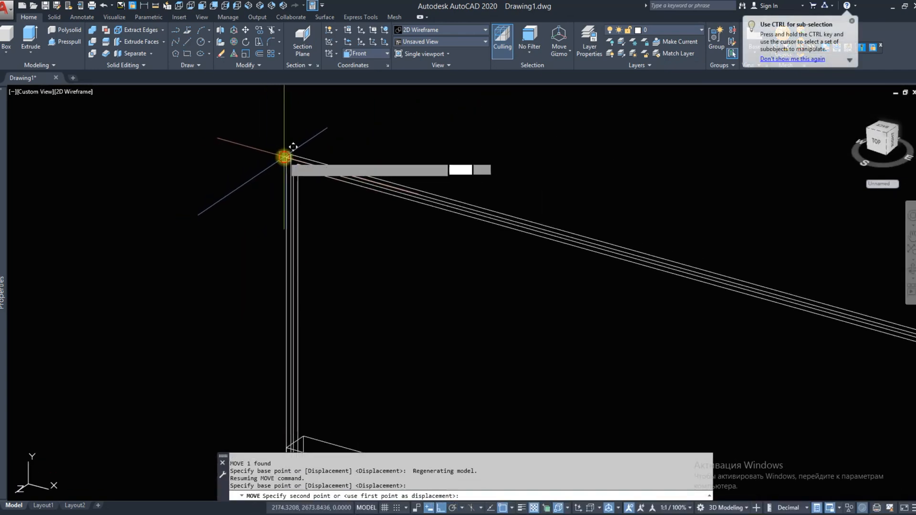
click(284, 301)
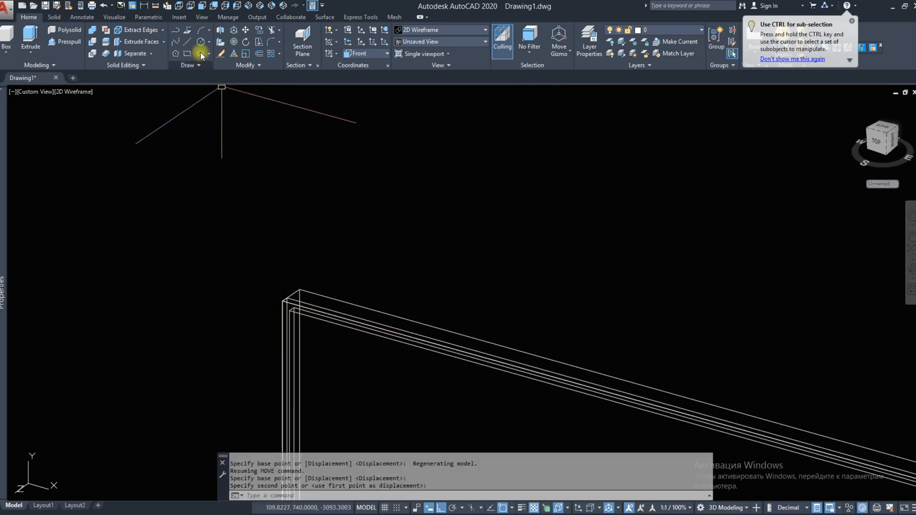
In the top view, mirror the swept groove solid about the panel's midpoint, keeping the original
key(Escape)
click(181, 6)
click(259, 66)
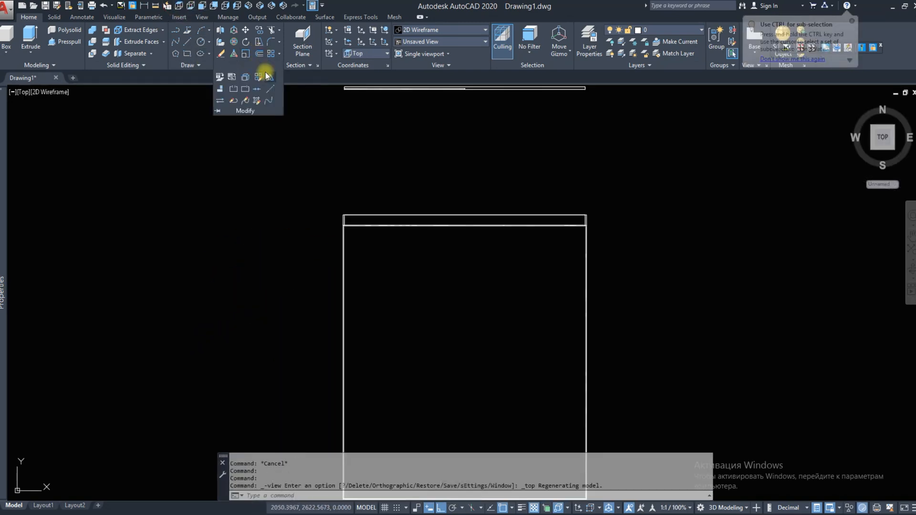
click(266, 76)
scroll(424, 129, up, 5)
click(467, 97)
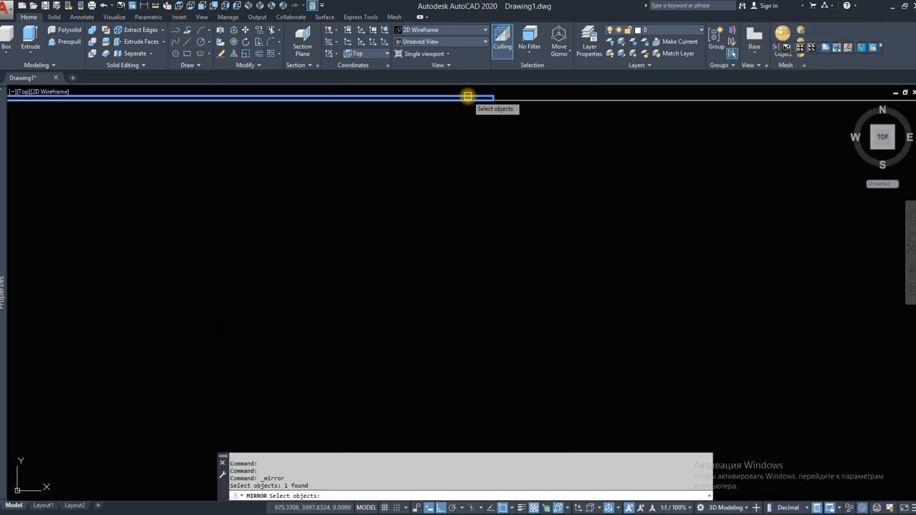
right_click(471, 98)
click(498, 102)
click(494, 152)
key(Return)
Subtract both swept groove solids from the detached headboard panel
scroll(417, 229, down, 6)
shift+middle_drag(392, 228, 401, 139)
click(94, 41)
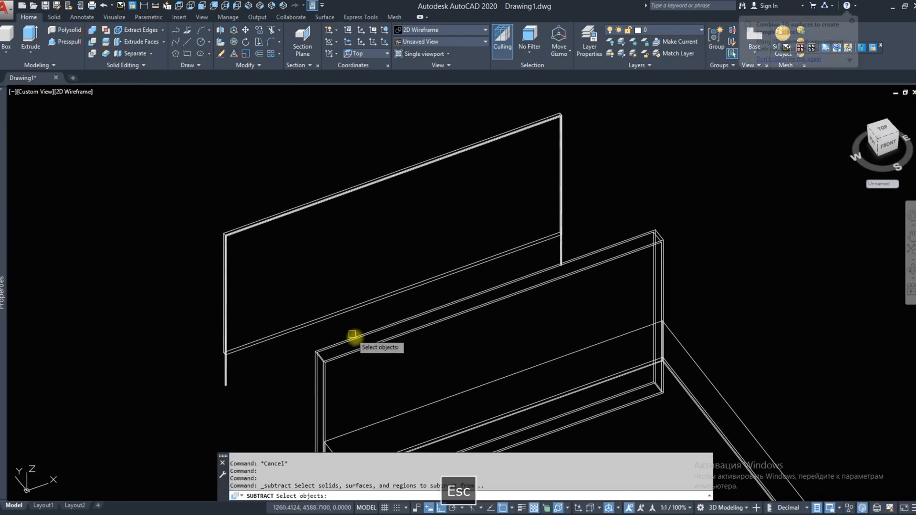
click(348, 310)
key(Return)
click(229, 371)
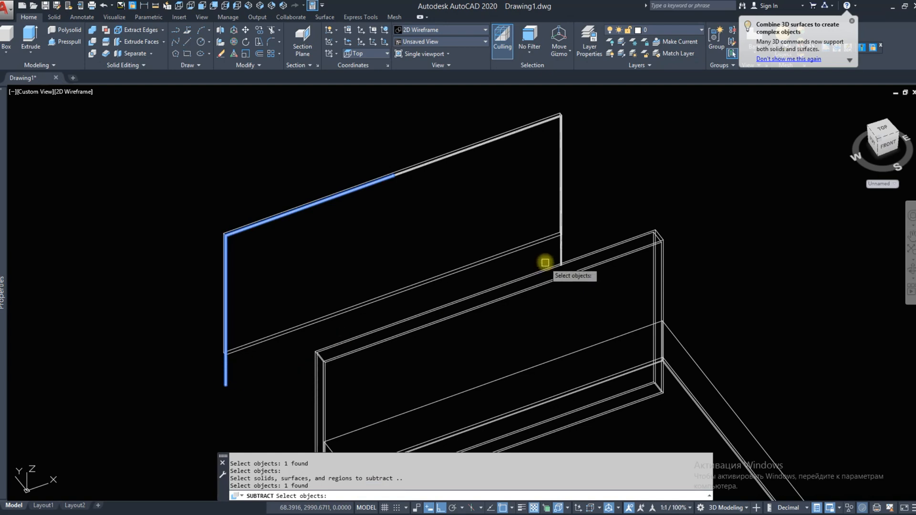
click(558, 250)
key(Return)
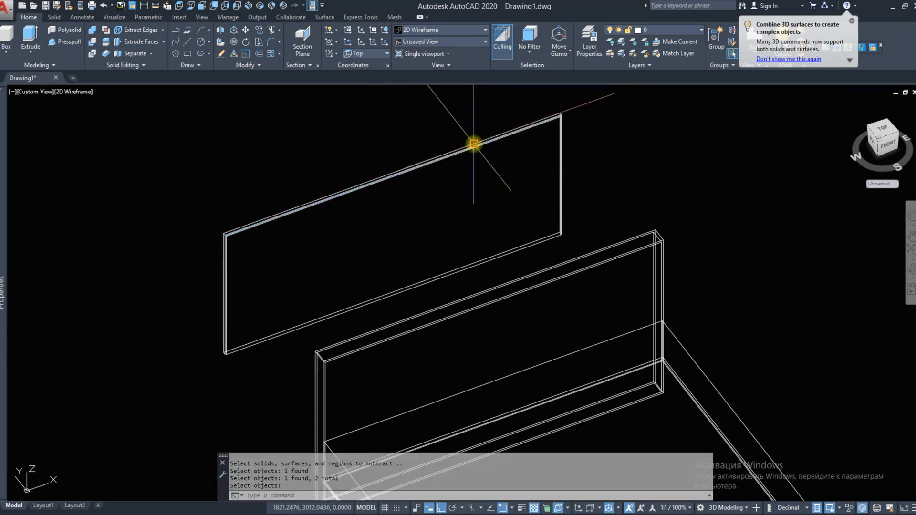
Move the grooved panel 1000 towards the bed so it sits inside the headboard frame
click(474, 143)
text(m)
key(space)
click(656, 139)
text(1)
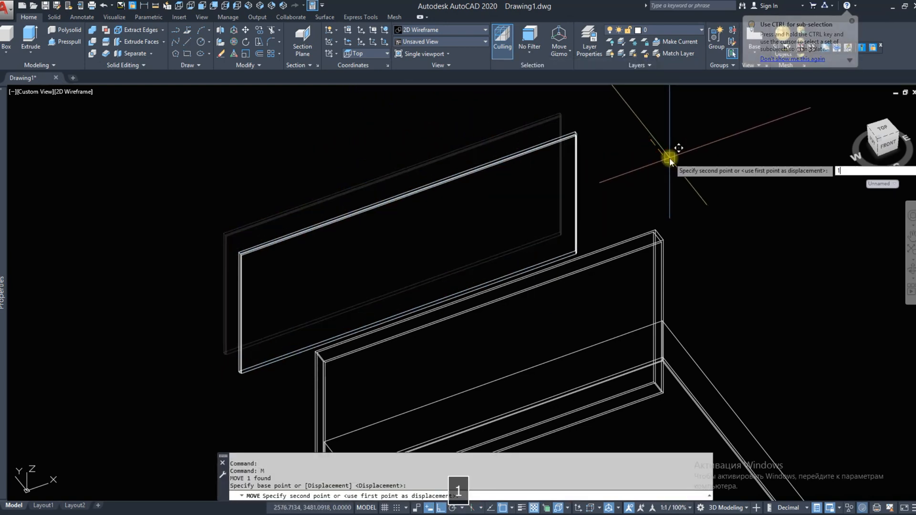
text(000)
key(Return)
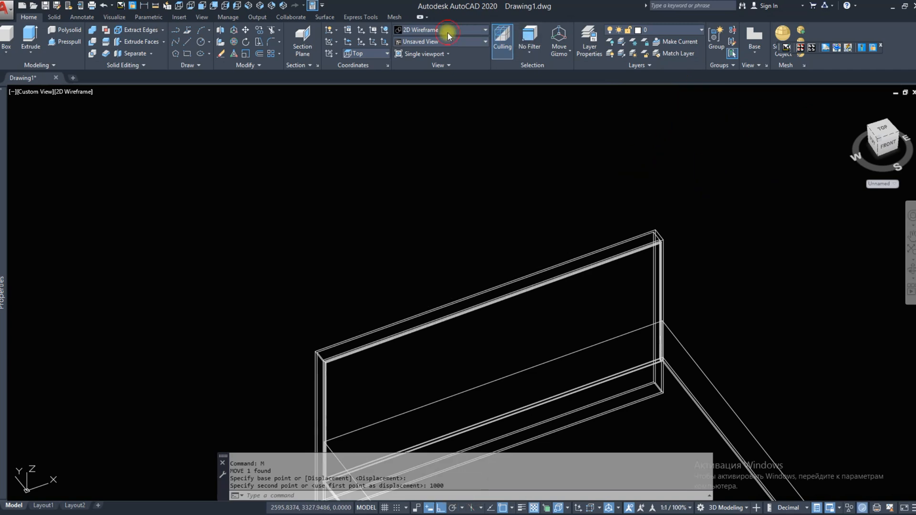
Shade the model in the Conceptual style and examine the groove at the headboard corner and the whole bed
click(448, 33)
click(462, 51)
scroll(679, 240, up, 3)
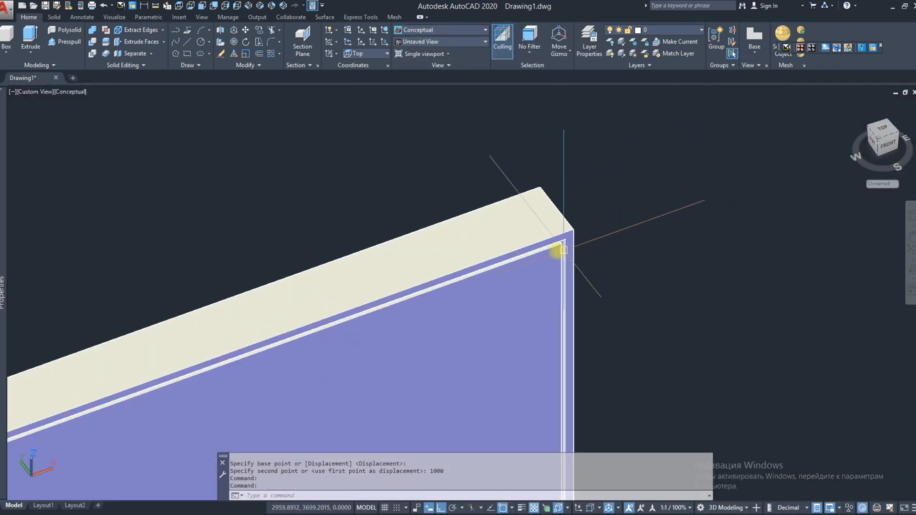
scroll(557, 245, down, 5)
shift+middle_drag(452, 302, 421, 282)
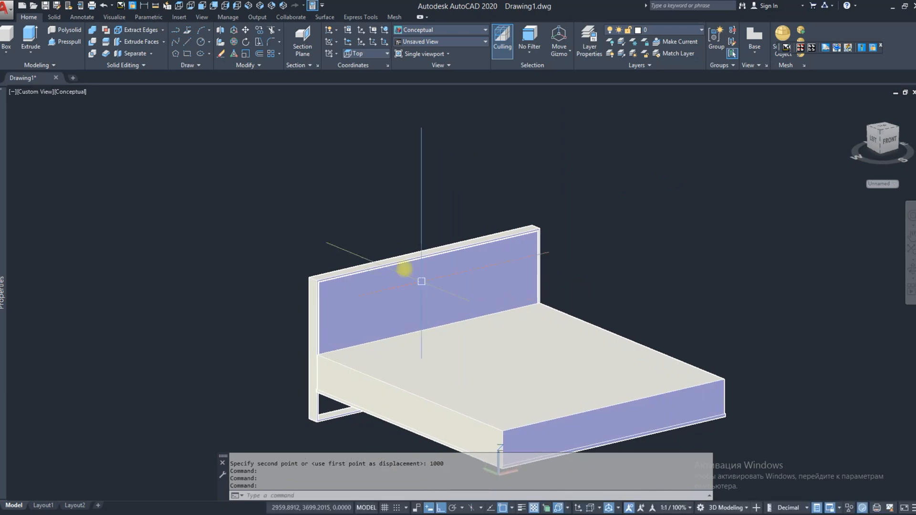
Check the headboard against the reference photo and show the bed's left view in 2D Wireframe
click(201, 6)
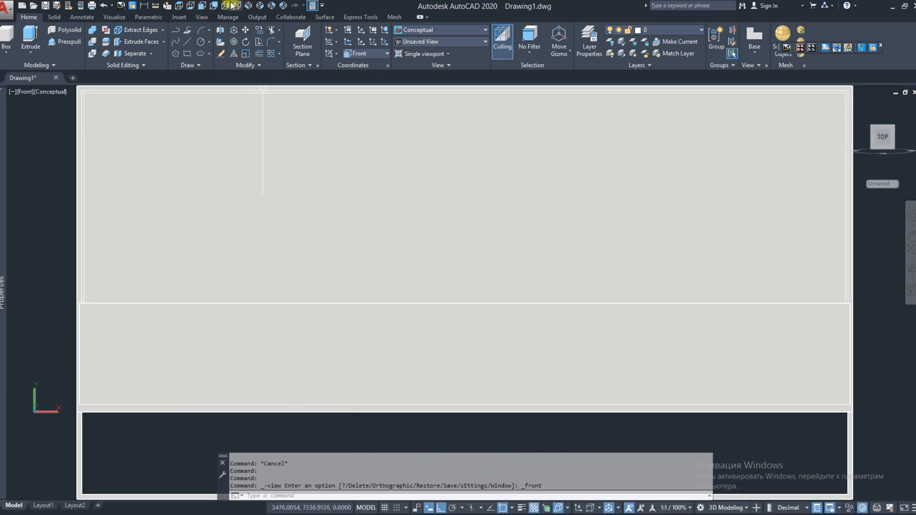
click(238, 8)
click(177, 514)
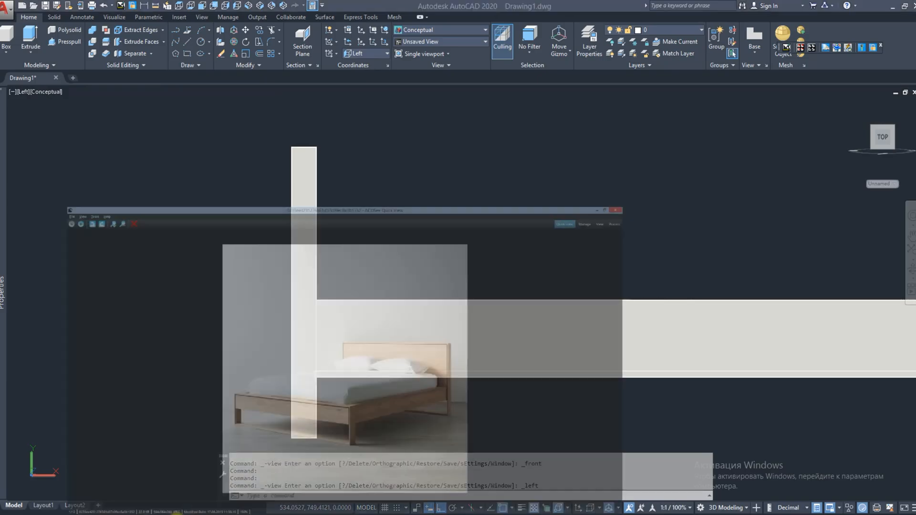
click(177, 514)
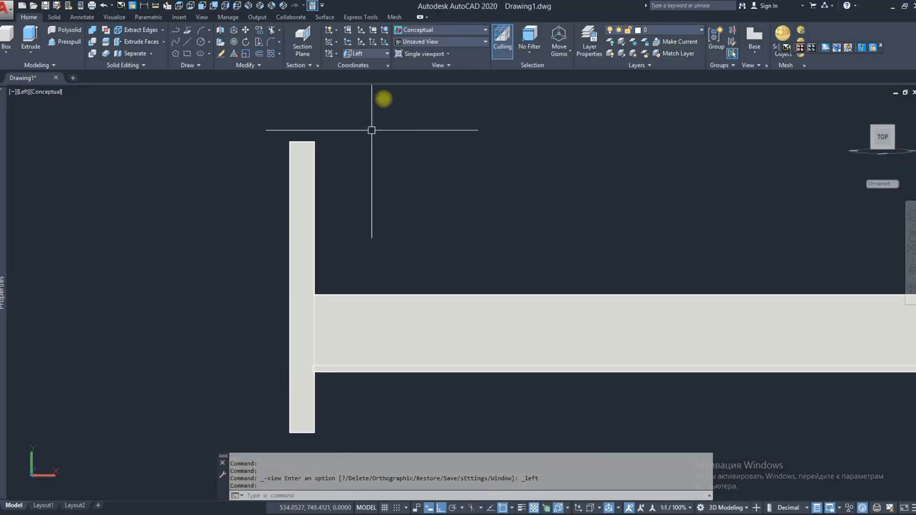
click(407, 31)
click(415, 45)
Draw a horizontal guide line 50 long backwards into the frame from the headboard front edge's midpoint
text(l)
key(space)
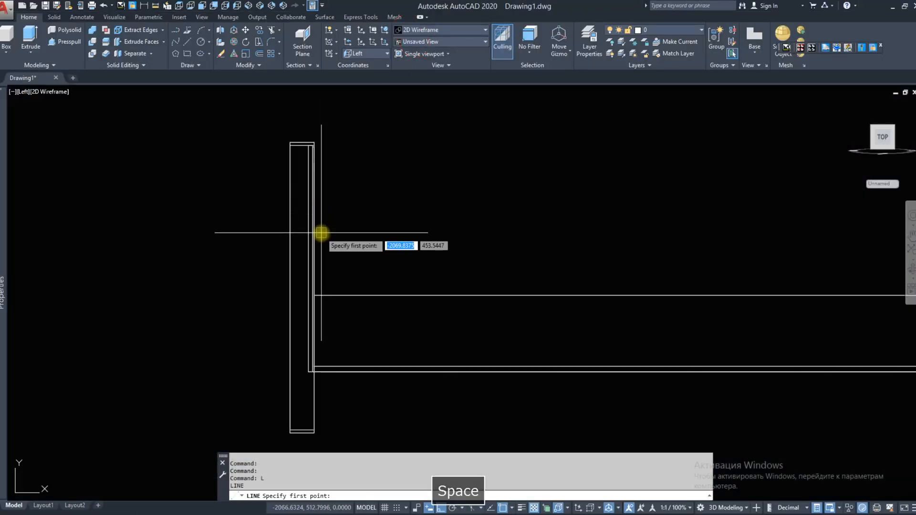
click(320, 233)
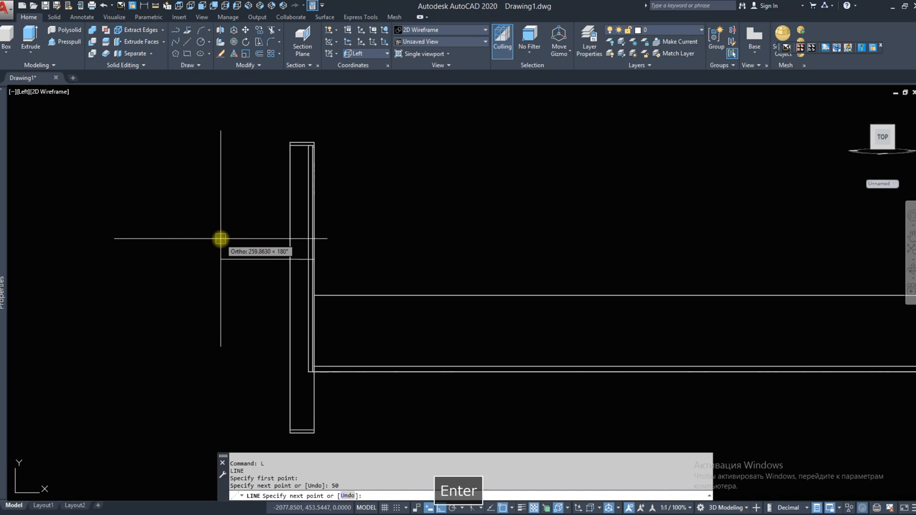
key(Escape)
Try to slice the headboard frame vertically at the guide line's rear end, and undo the slice
click(307, 123)
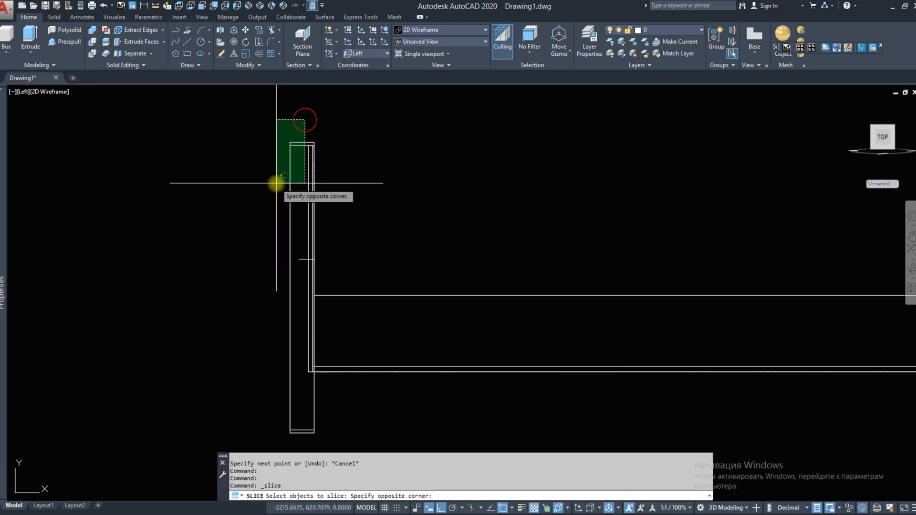
click(276, 183)
key(Return)
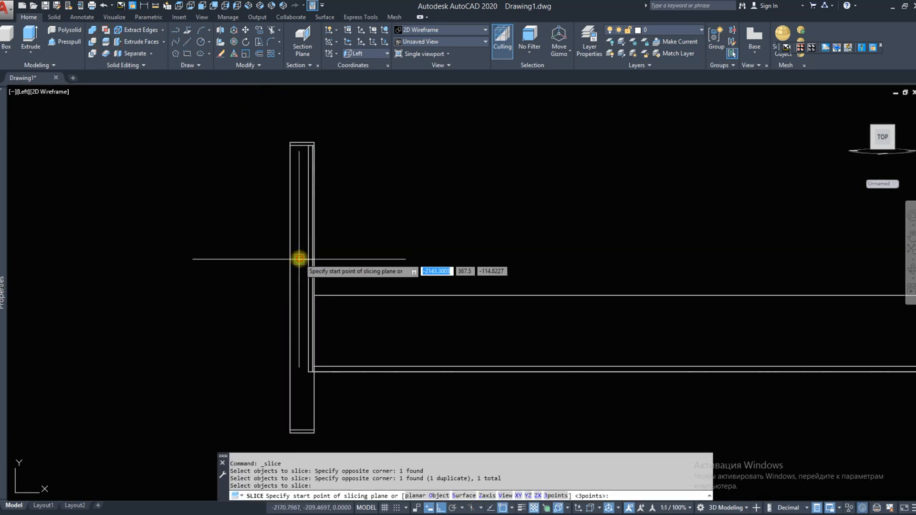
click(299, 259)
click(293, 290)
key(ctrl+z)
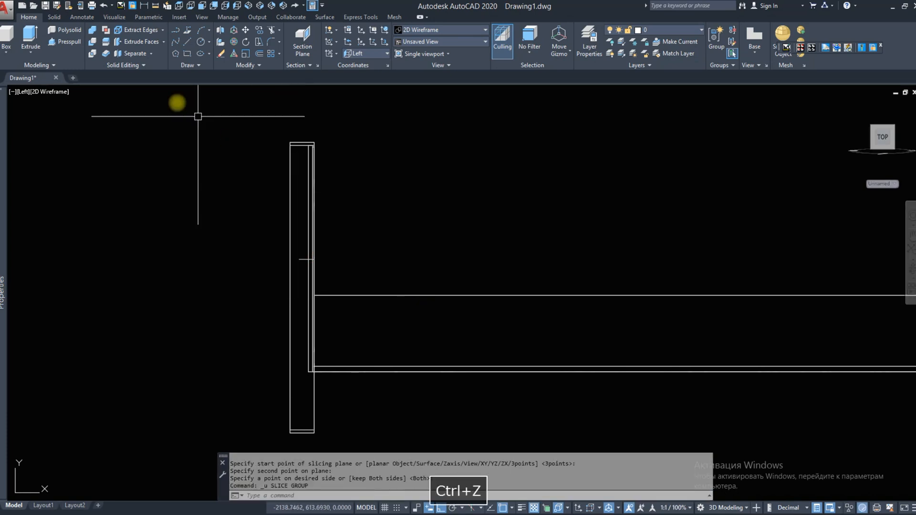
Slice the headboard vertically through the guide line's rear end, keeping both sides
click(100, 42)
drag(313, 117, 266, 194)
key(Return)
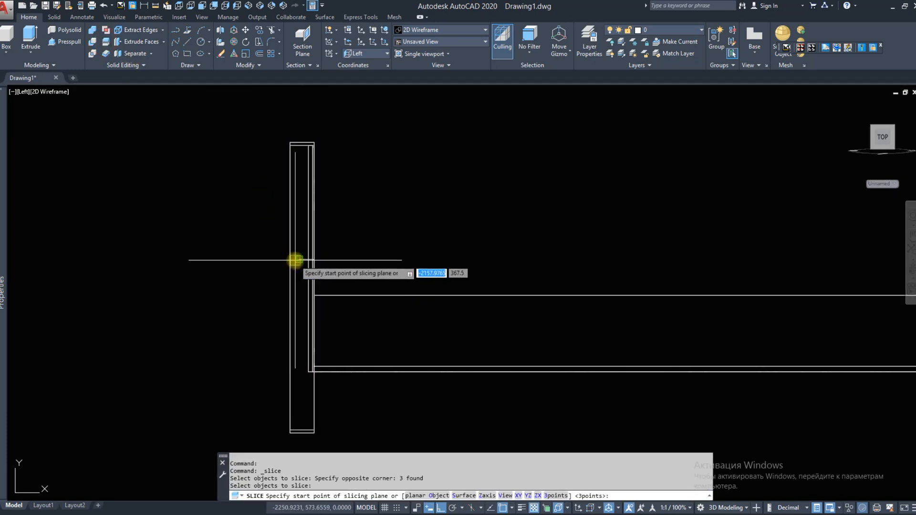
click(295, 260)
click(301, 133)
Erase the headboard's rear slice and the short guide line
click(278, 127)
click(278, 126)
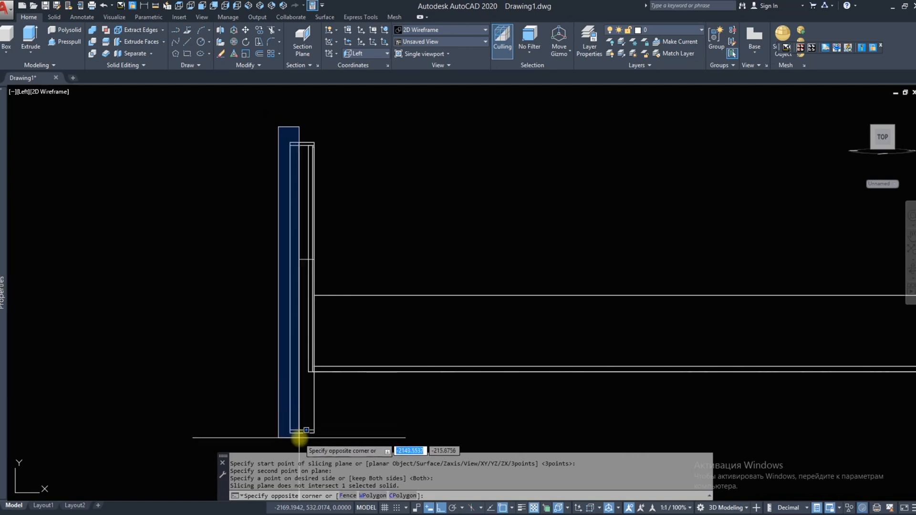
click(300, 436)
text(e)
key(space)
click(266, 261)
click(402, 287)
text(e)
key(space)
scroll(323, 237, down, 2)
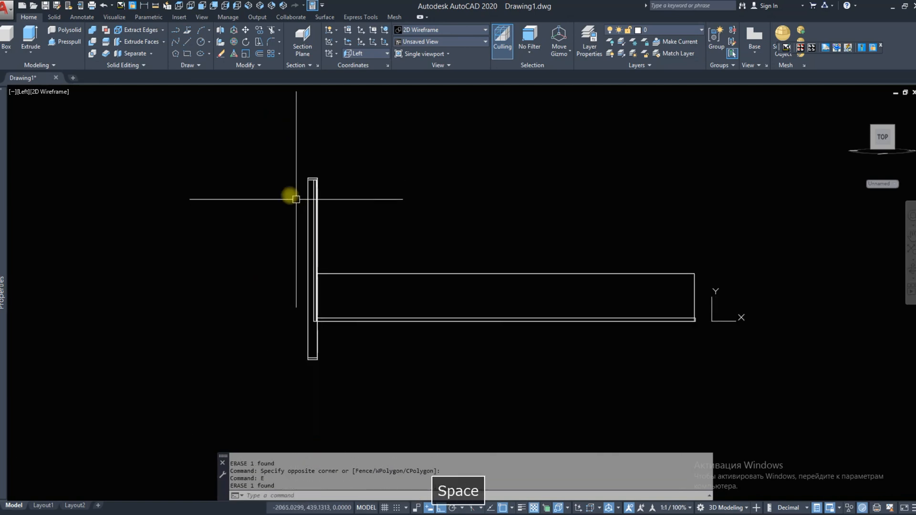
Copy the trimmed headboard with its panel 2000 along the bed to the foot end
click(362, 383)
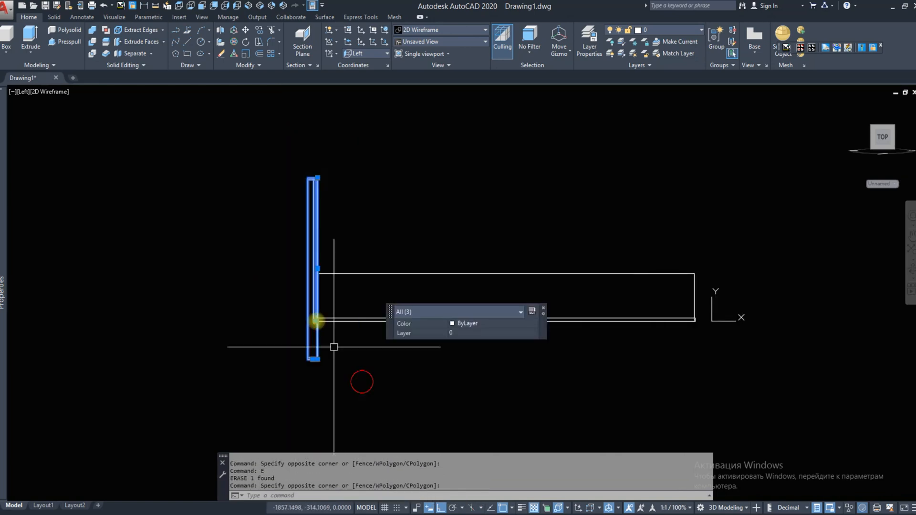
click(261, 31)
click(408, 205)
key(Return)
key(Escape)
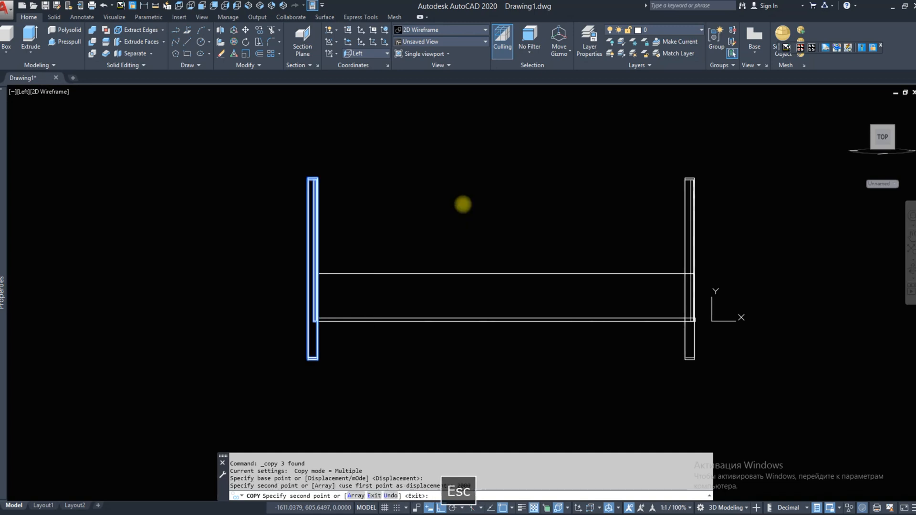
Move the copied board at the foot end 50 outwards, away from the mattress
middle_drag(464, 204, 465, 153)
click(572, 390)
scroll(542, 339, down, 2)
click(559, 351)
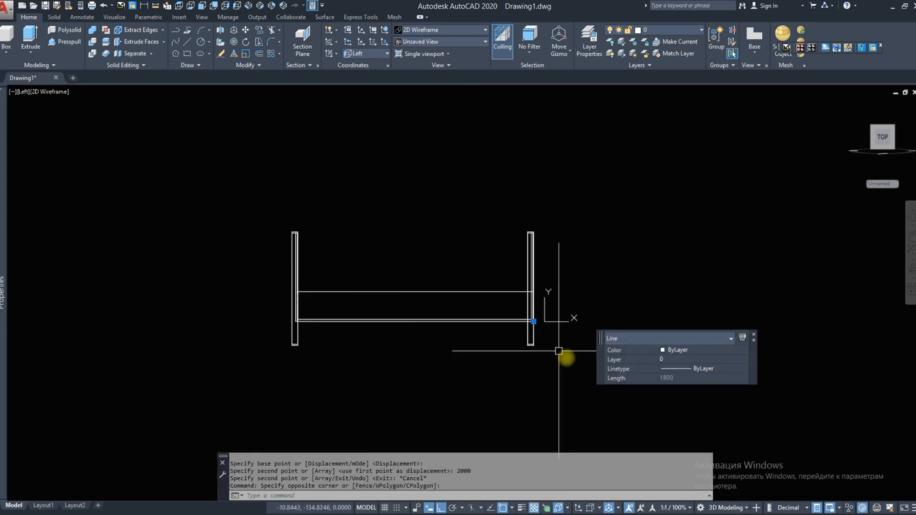
text(m)
key(space)
click(574, 392)
text(50)
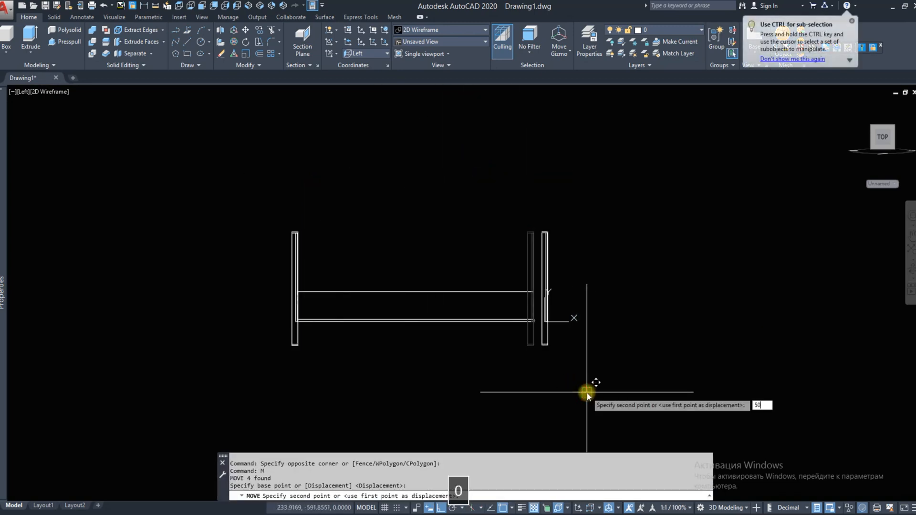
key(Return)
scroll(545, 291, up, 2)
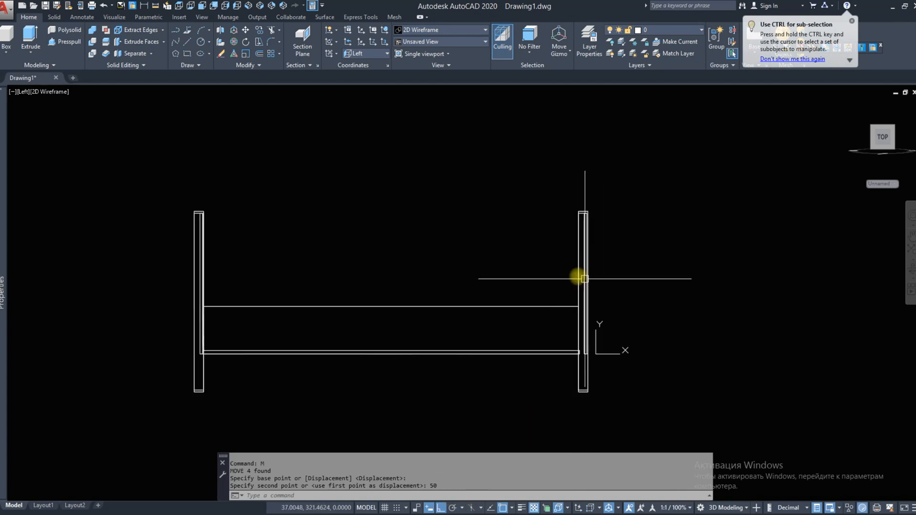
middle_drag(585, 278, 525, 260)
scroll(538, 308, up, 2)
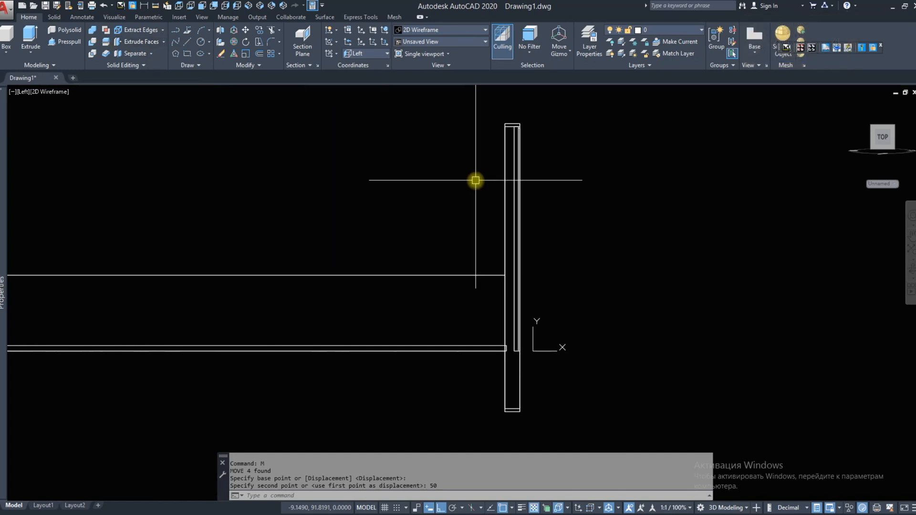
Dimension the height between the mattress top and the foot-end board's top edge, and compare the proportions with the reference photo
click(145, 7)
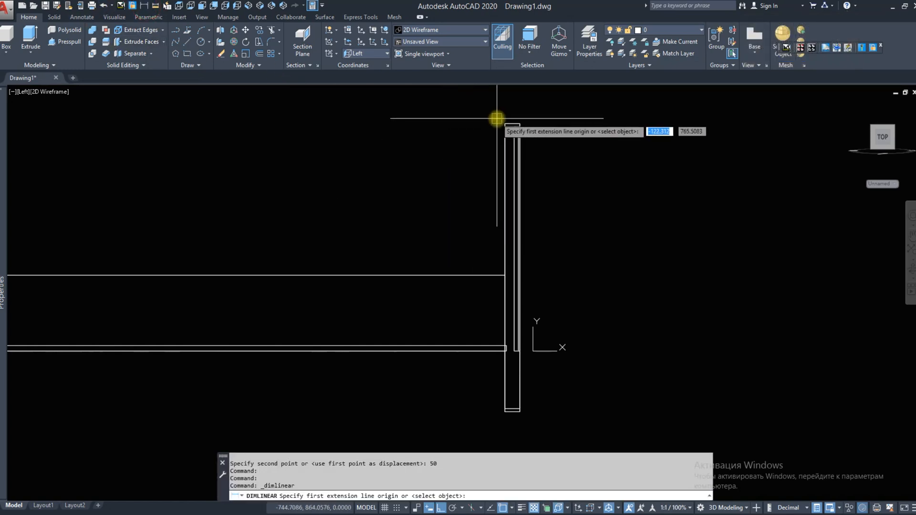
click(497, 270)
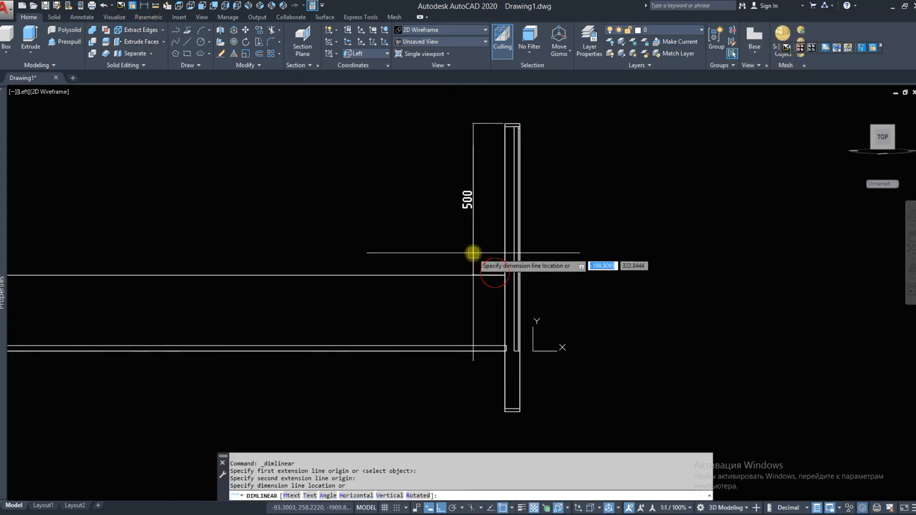
click(472, 257)
key(alt+Tab)
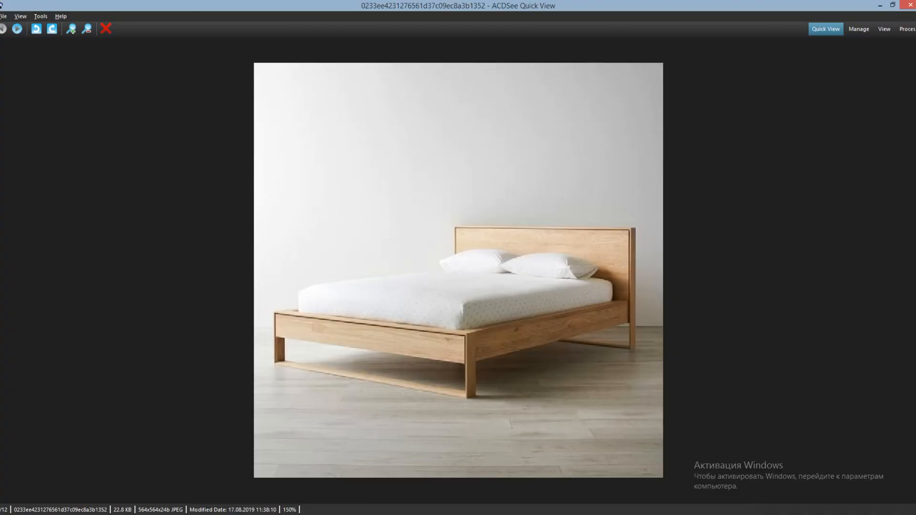
key(alt+Tab)
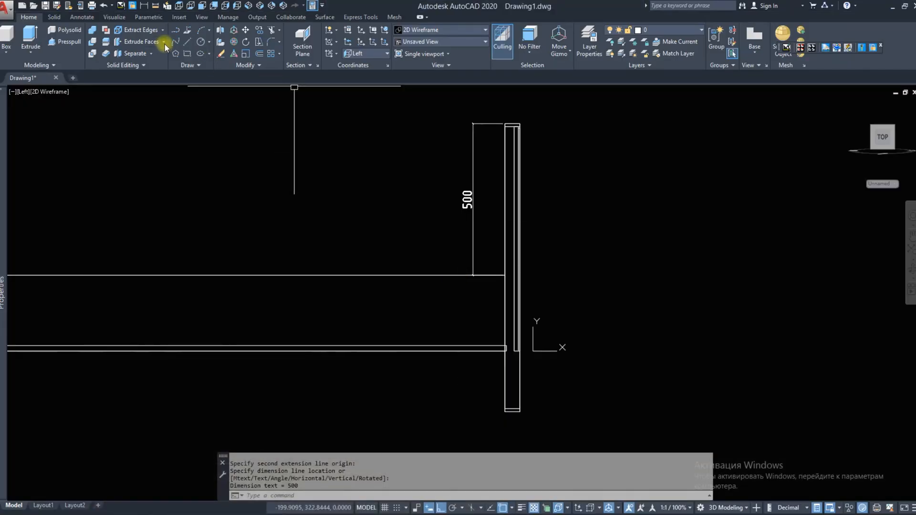
key(alt+Tab)
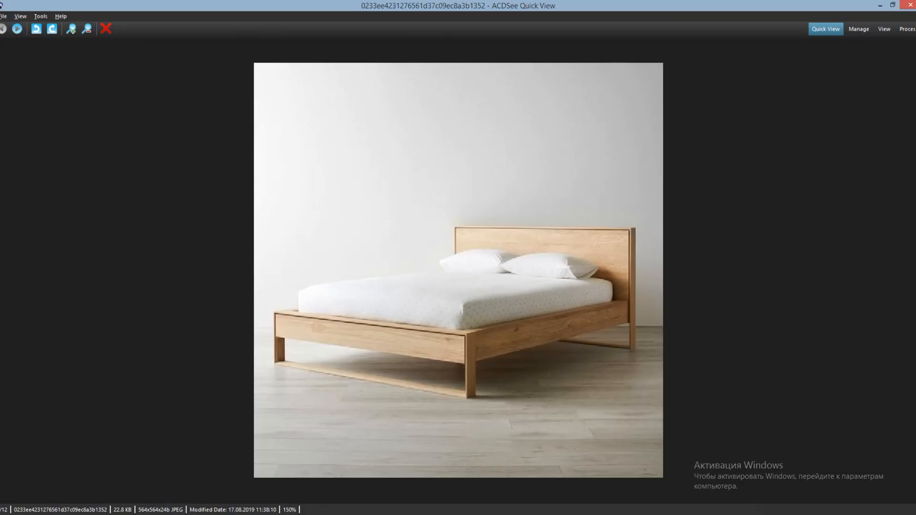
key(alt+Tab)
Move the foot-end board with its panel 600 straight down
click(491, 102)
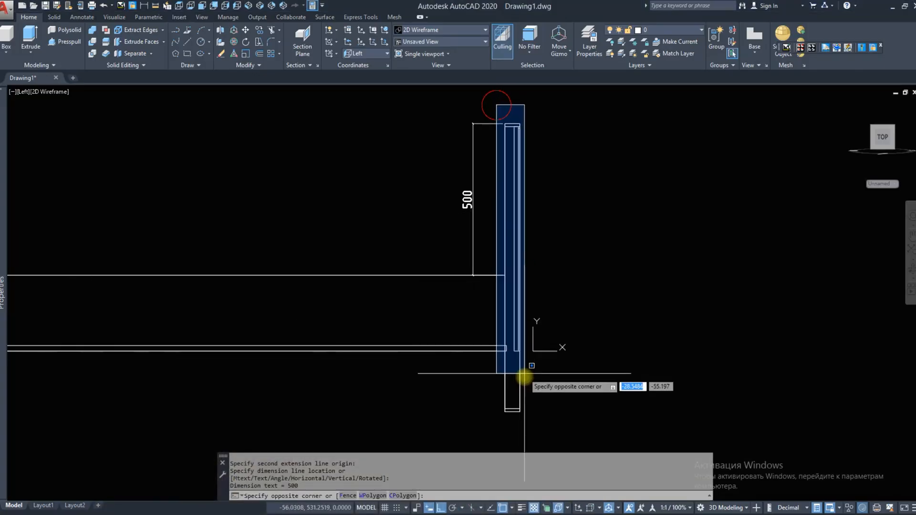
click(538, 424)
key(space)
click(604, 192)
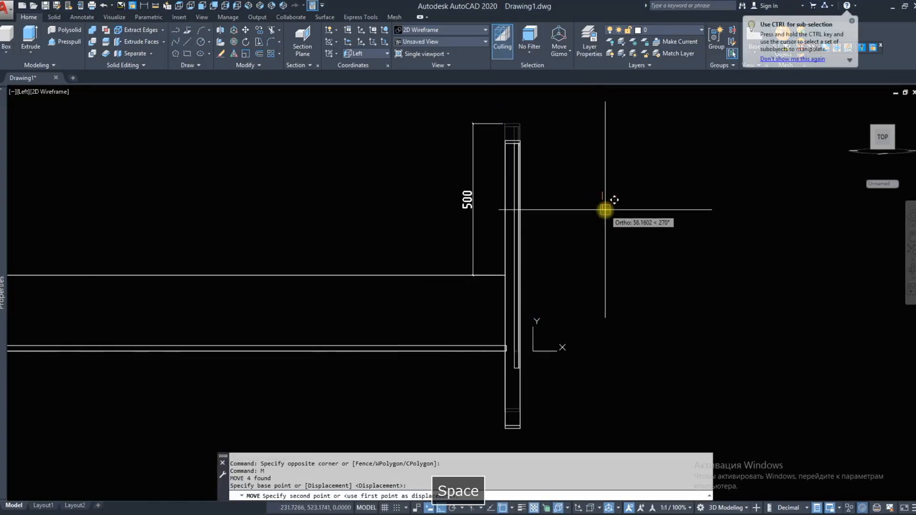
text(600)
key(Return)
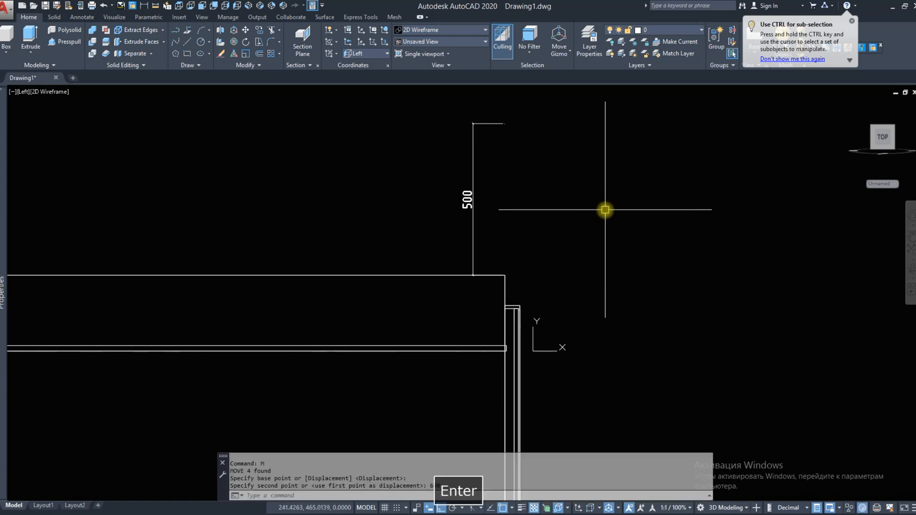
Erase the vertical dimension above the mattress's foot end
click(573, 213)
click(440, 186)
key(space)
scroll(472, 224, down, 2)
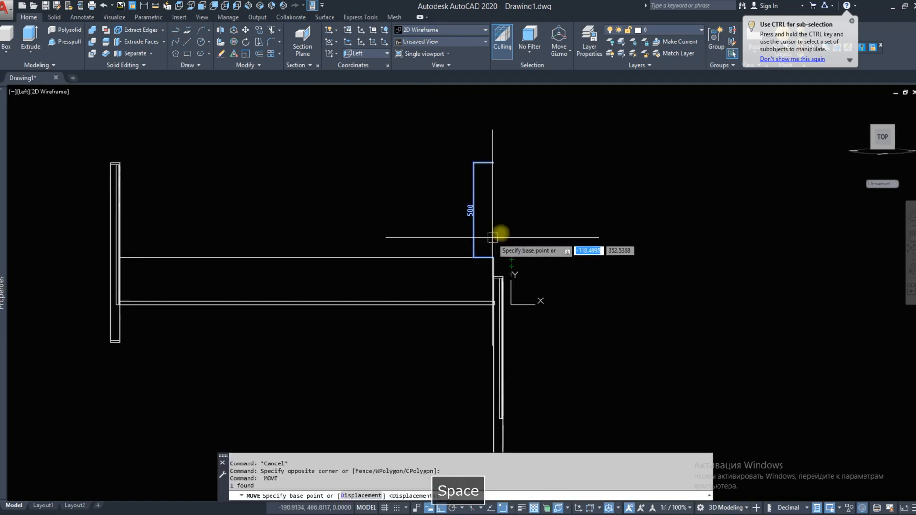
text(e)
key(space)
key(Escape)
click(474, 210)
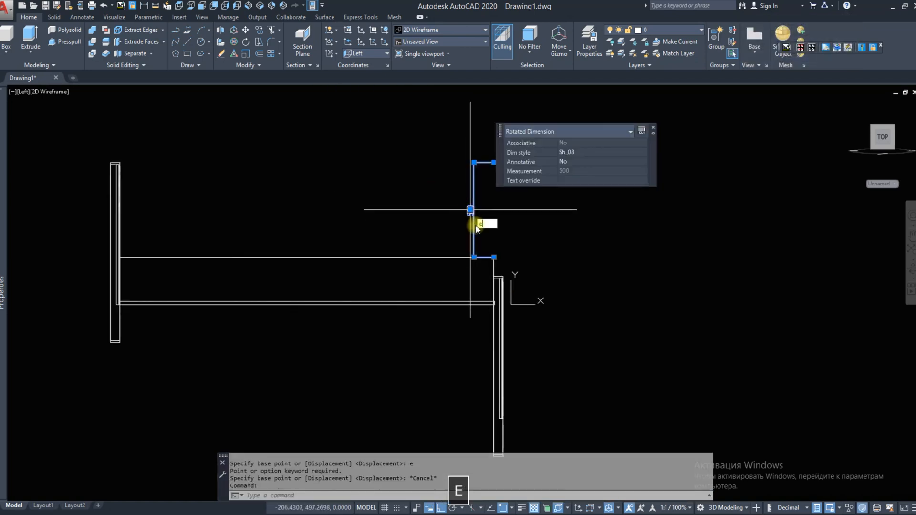
text(e)
key(space)
Slice the lowered foot-end board and its panel horizontally along the underside of the bed base, keeping both sides
click(110, 42)
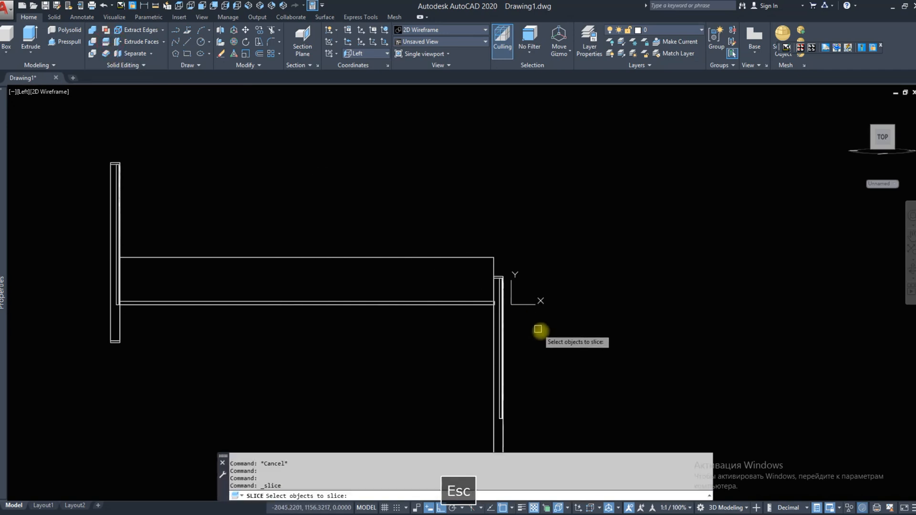
click(538, 329)
click(435, 348)
key(space)
click(219, 308)
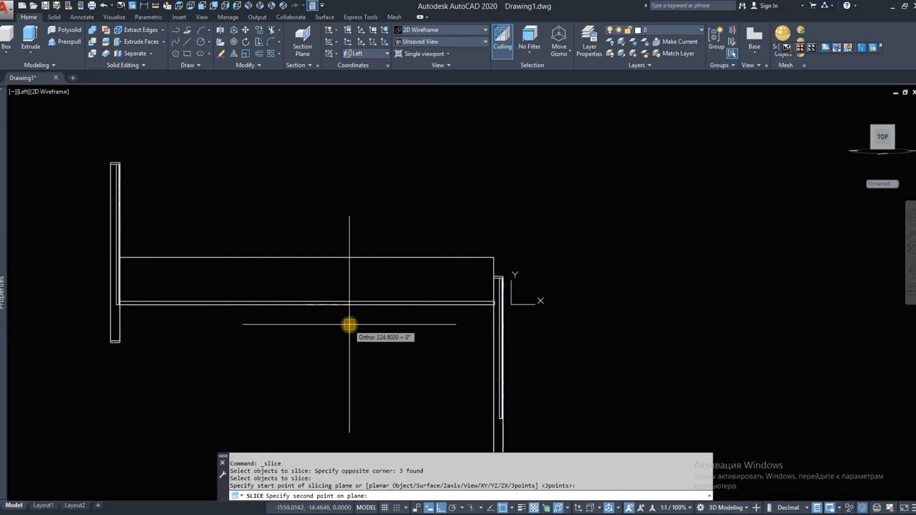
click(352, 321)
key(space)
Erase the sliced-off parts of the foot-end board below the base
click(565, 325)
click(432, 340)
text(e)
key(space)
Draw a horizontal guide line from the headboard's bottom past the foot end, and a 350 vertical line from the footboard's top down to it
text(l)
key(space)
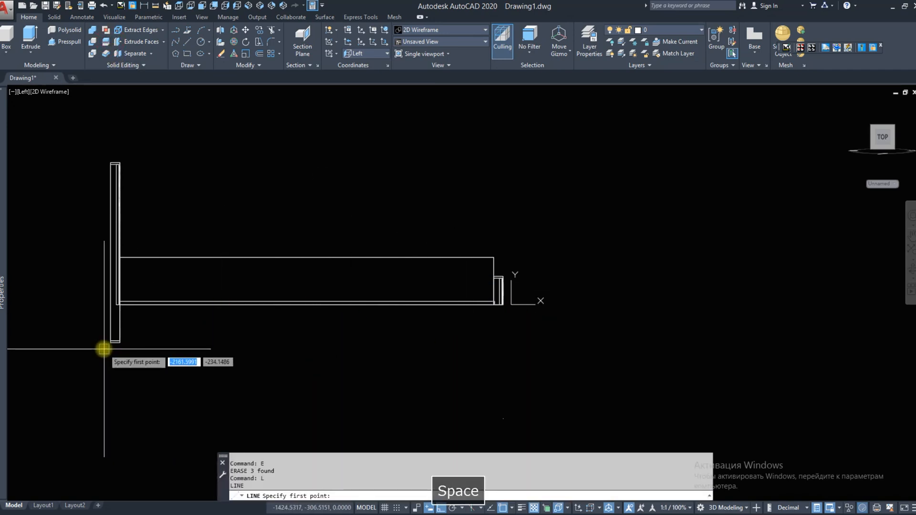
click(115, 342)
key(Escape)
scroll(498, 291, up, 4)
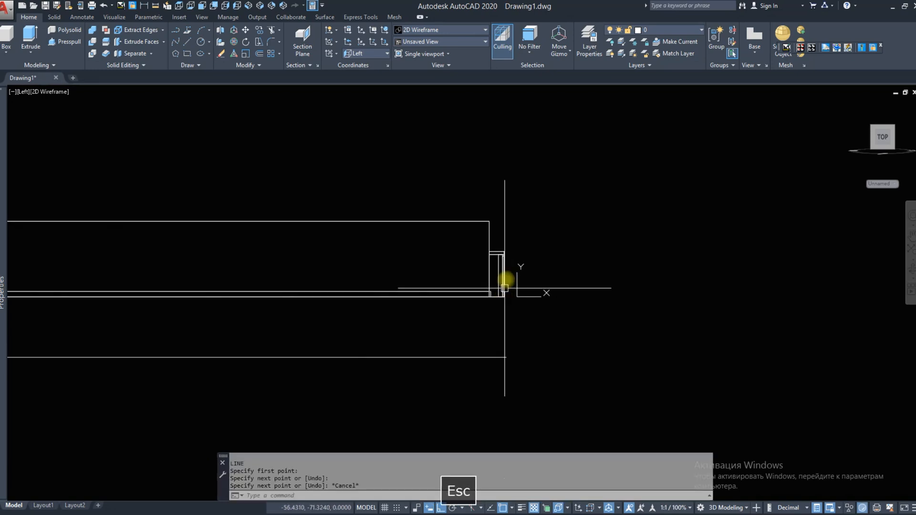
key(space)
click(497, 253)
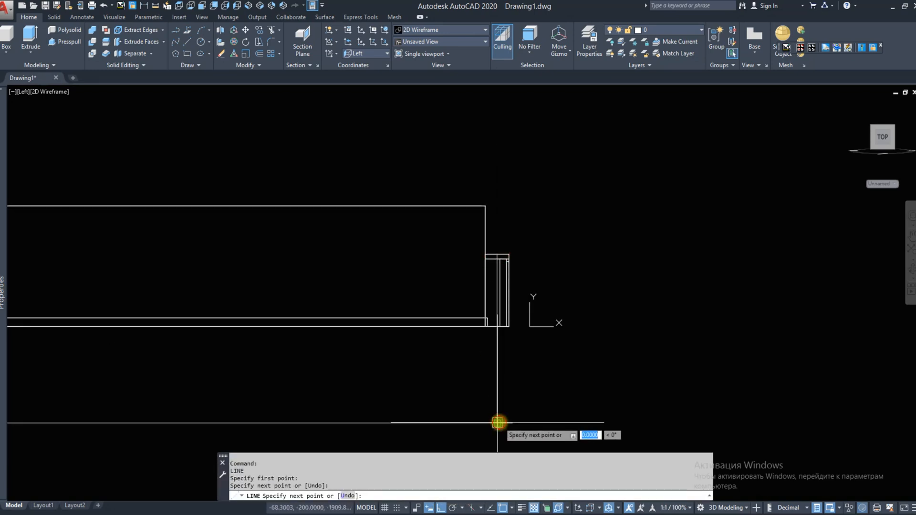
click(499, 422)
key(Escape)
Mirror the trimmed footboard and its panel downwards about the vertical guide line's midpoint, keeping the originals
click(252, 68)
click(224, 80)
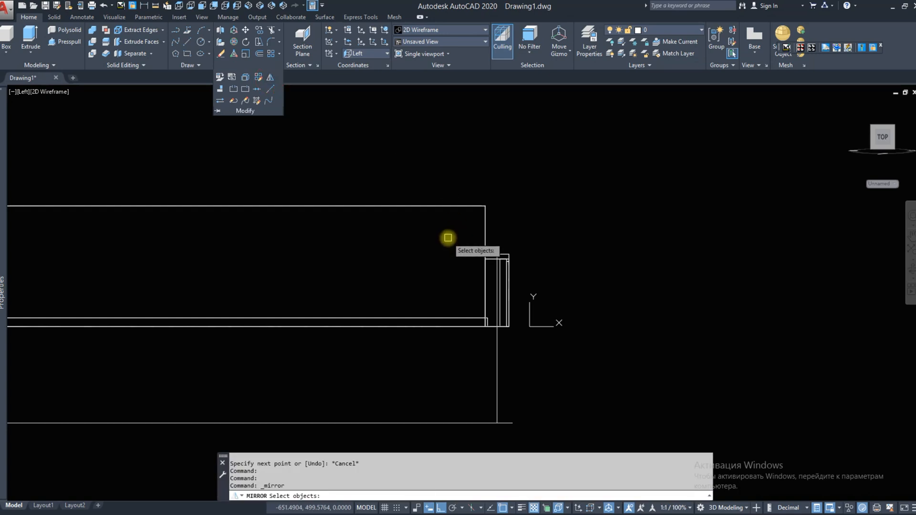
mouse_move(446, 239)
mouse_down()
mouse_move(518, 353)
mouse_move(493, 339)
mouse_up()
click(497, 353)
click(520, 354)
right_click(519, 354)
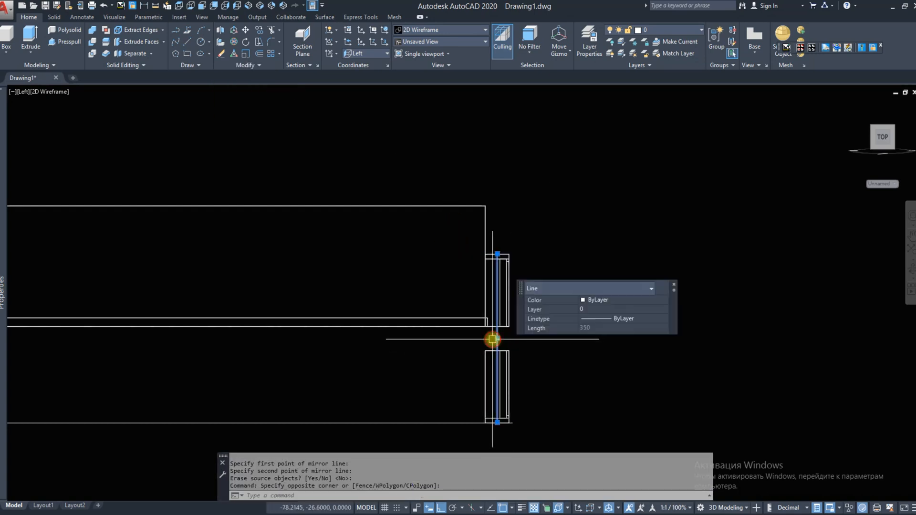
Erase the vertical and horizontal guide lines
text(e)
scroll(455, 336, down, 2)
drag(409, 362, 367, 400)
text(e)
key(space)
scroll(448, 285, down, 3)
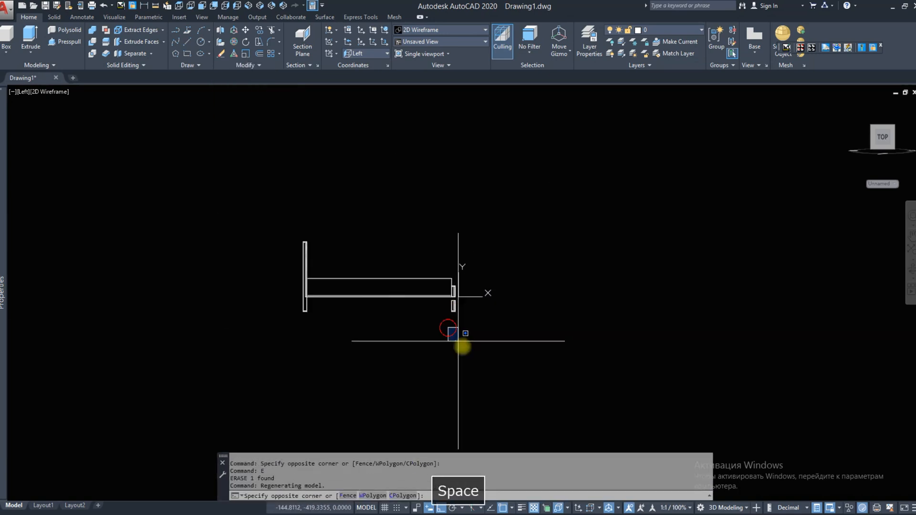
Extrude the top face of the lower footboard panel up to the underside of the upper panel
shift+middle_drag(491, 284, 409, 348)
scroll(334, 392, up, 5)
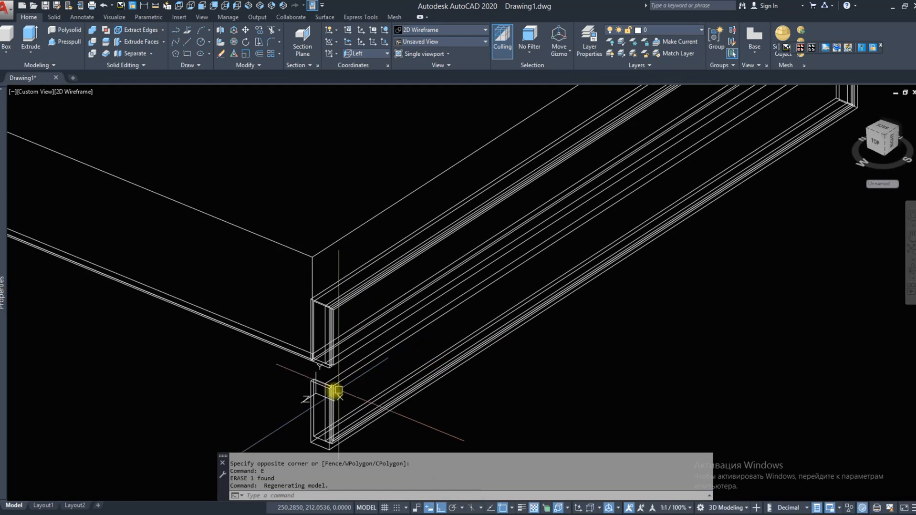
scroll(337, 390, up, 7)
click(104, 43)
click(303, 301)
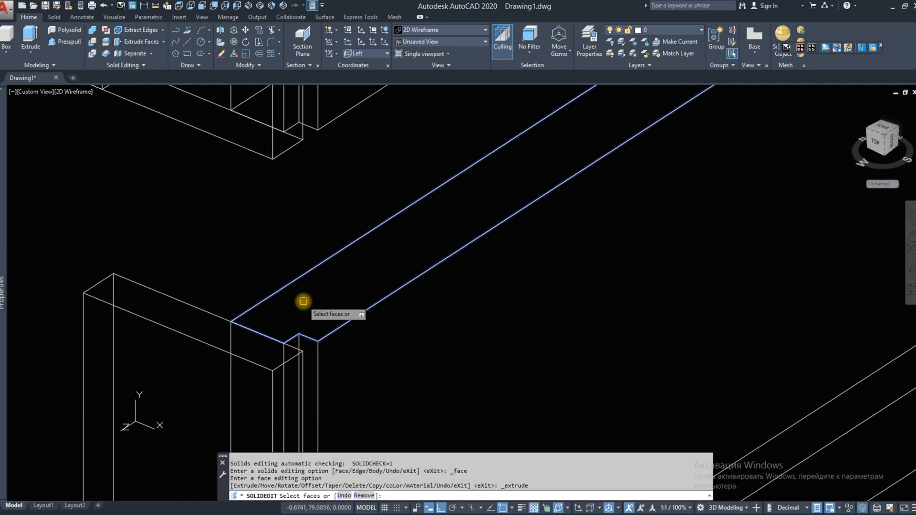
key(Return)
click(330, 156)
key(space)
Extrude the top face of the lower footboard frame's near leg up towards the upper frame part
text(e)
key(space)
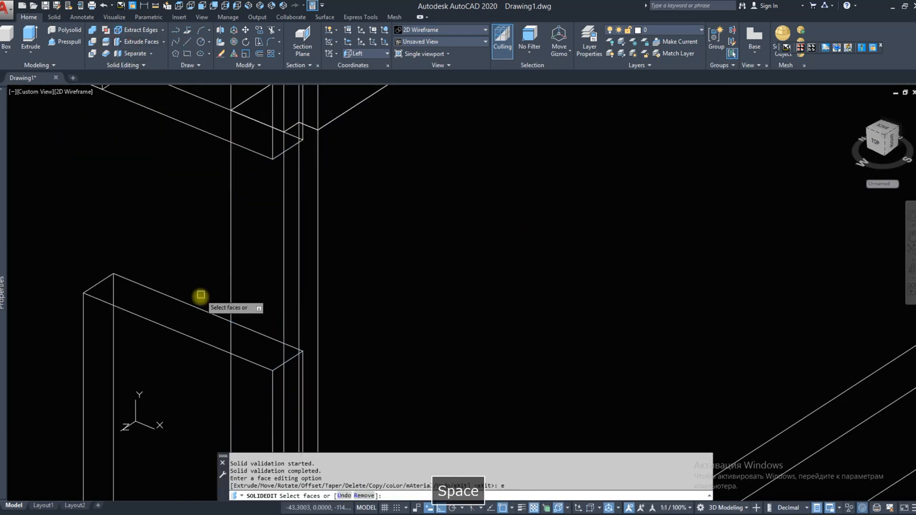
click(184, 317)
key(space)
click(186, 132)
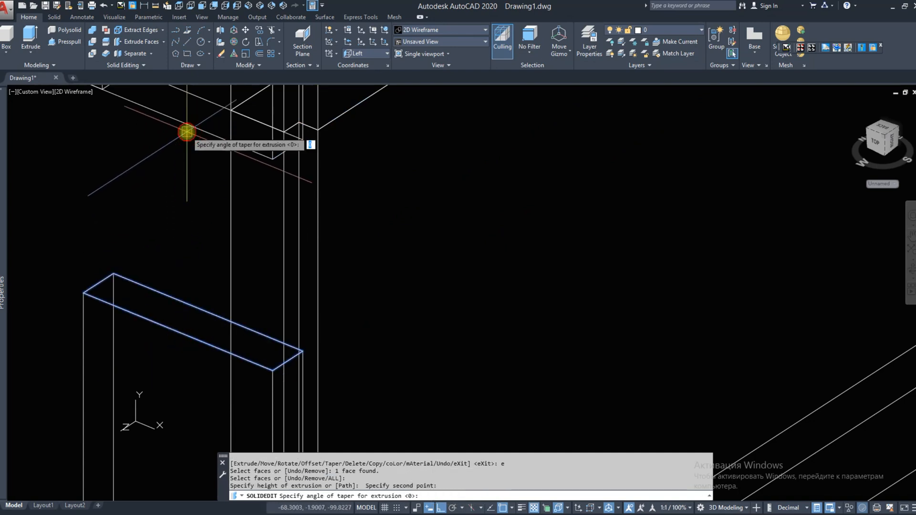
key(space)
Extrude the near leg's top face again to close the small gap to the upper frame part
text(e)
key(space)
scroll(186, 126, up, 6)
click(183, 140)
key(space)
click(175, 151)
click(169, 119)
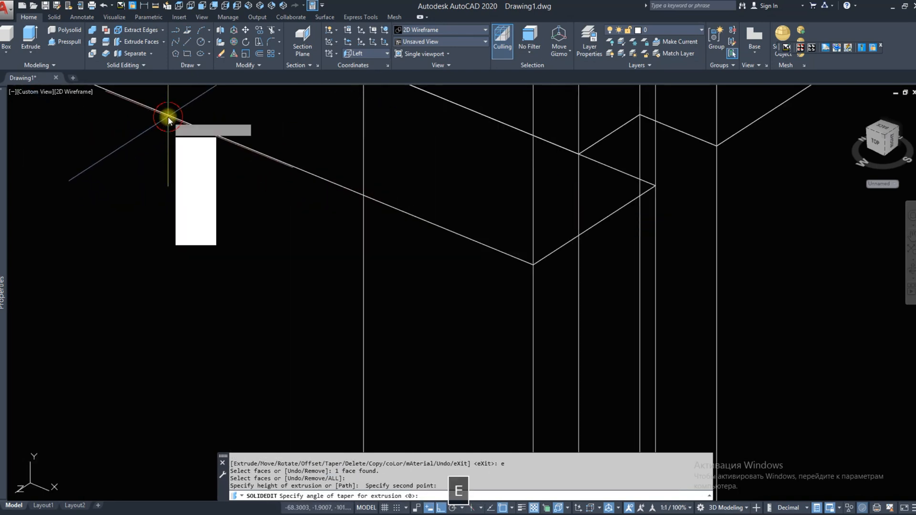
key(space)
Extrude the top face of the lower footboard frame's far leg up to the upper frame part
text(e)
key(space)
scroll(287, 299, down, 6)
scroll(436, 211, up, 9)
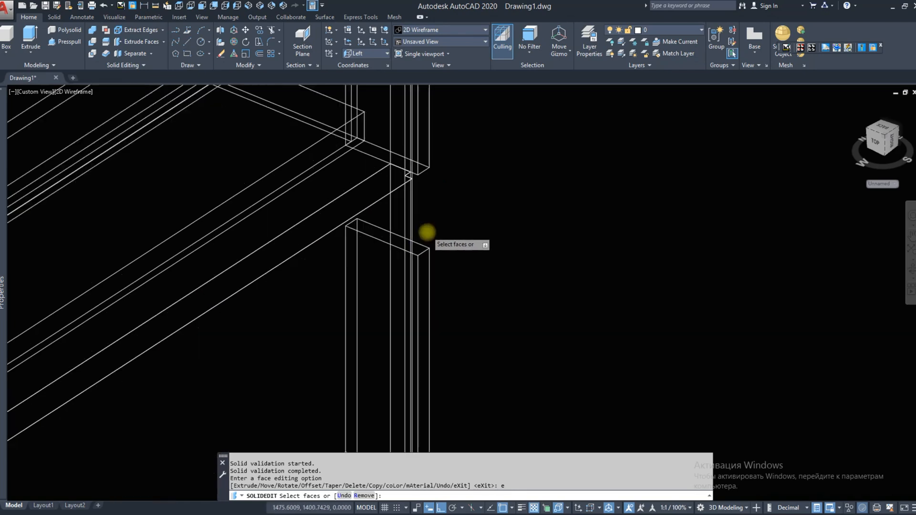
scroll(427, 233, up, 5)
click(391, 299)
key(space)
click(387, 328)
scroll(409, 311, down, 5)
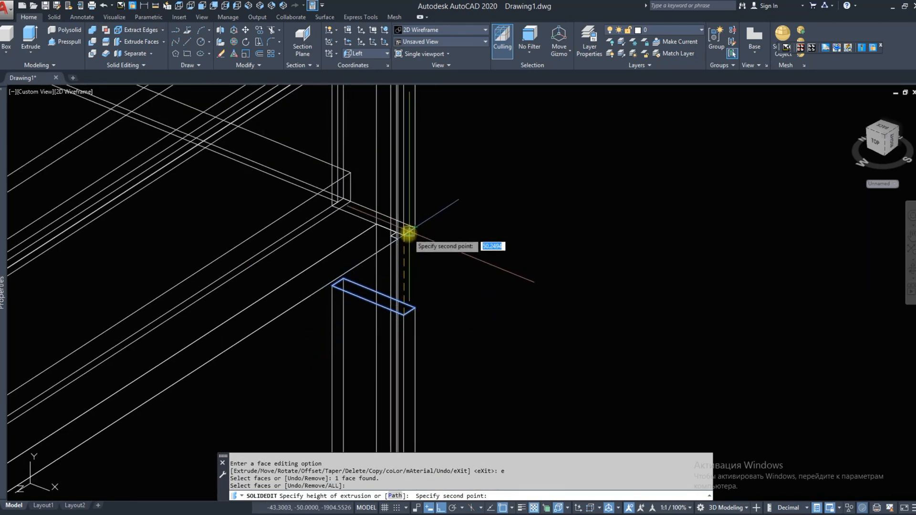
key(Escape)
Union the upper and lower halves of the footboard frame, and separately those of its panel
click(92, 31)
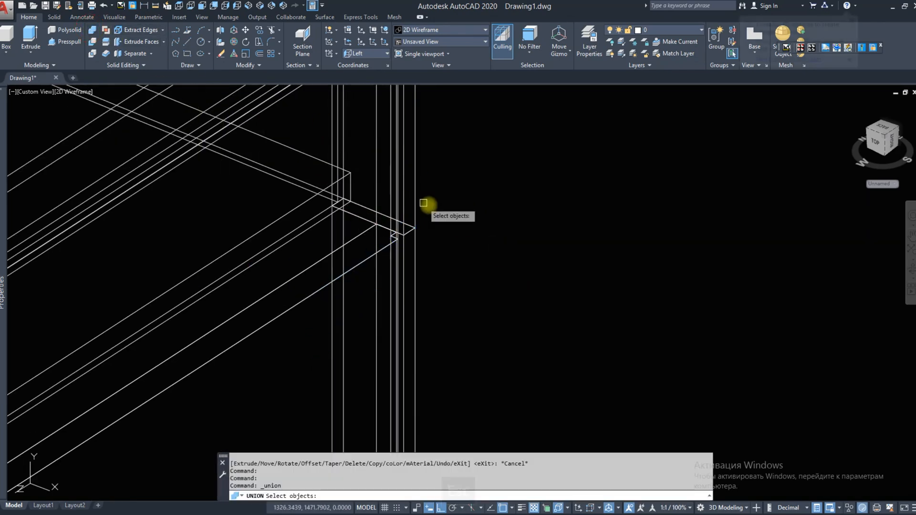
click(414, 234)
click(296, 278)
click(296, 279)
click(289, 329)
key(space)
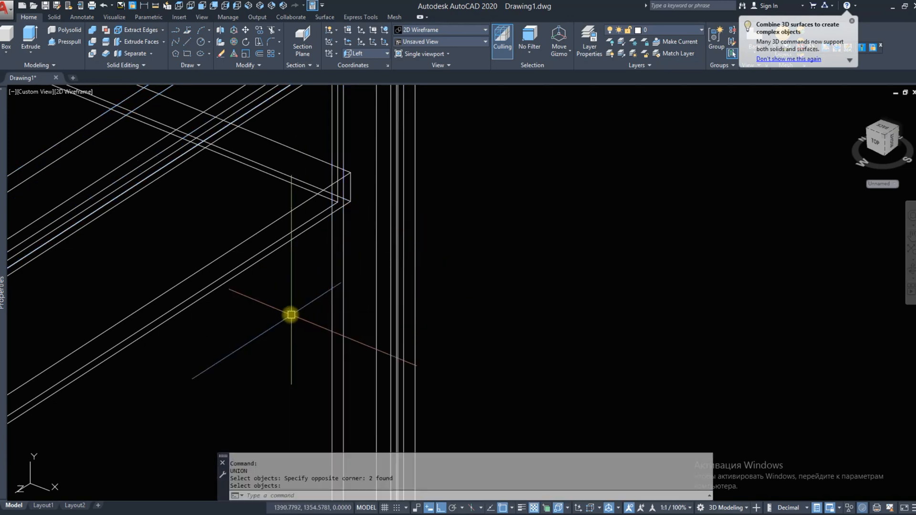
Display the model in the Conceptual visual style and inspect the whole bed with its joined footboard from several sides
scroll(499, 189, down, 10)
scroll(387, 266, up, 4)
scroll(389, 260, down, 4)
middle_drag(393, 245, 413, 316)
click(442, 29)
click(449, 52)
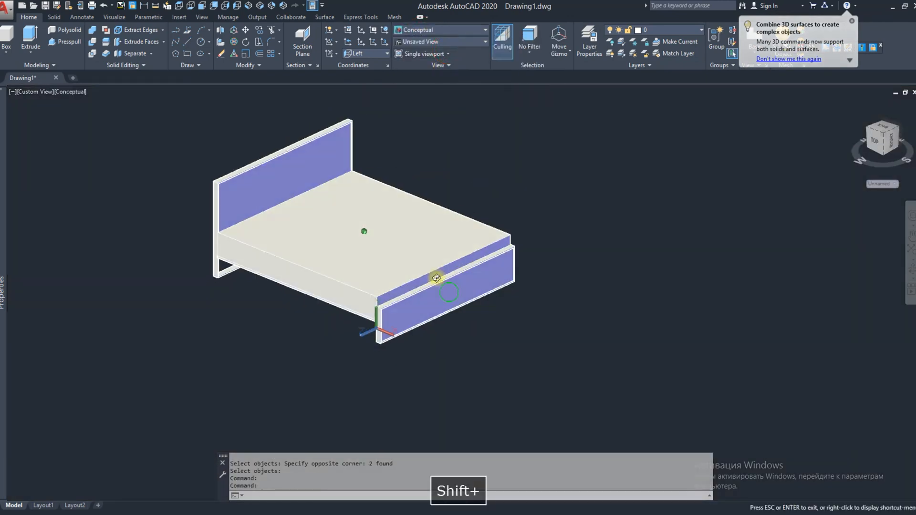
mouse_move(436, 276)
shift+middle_down()
mouse_move(434, 251)
mouse_move(407, 258)
mouse_move(468, 285)
mouse_move(343, 284)
shift+middle_up()
scroll(367, 265, up, 5)
scroll(419, 283, down, 5)
key(Escape)
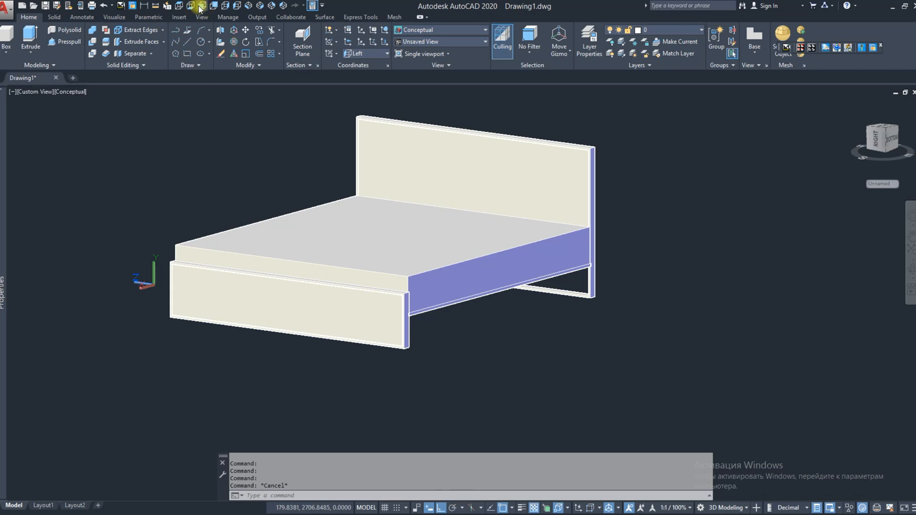
Show the bed from the front in the 2D Wireframe visual style
click(201, 6)
click(411, 30)
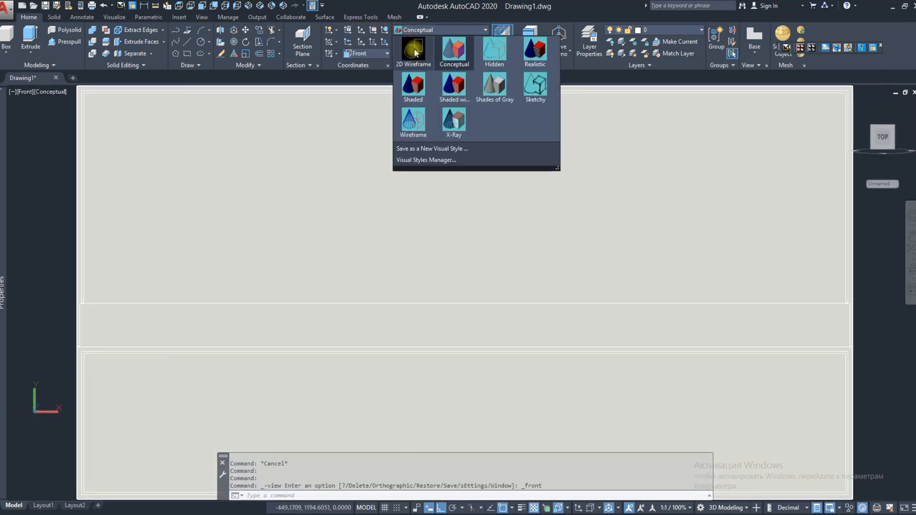
click(417, 48)
scroll(424, 270, down, 2)
Move the headboard and footboard together with their panels 20 sideways in the negative X direction
click(430, 240)
click(360, 137)
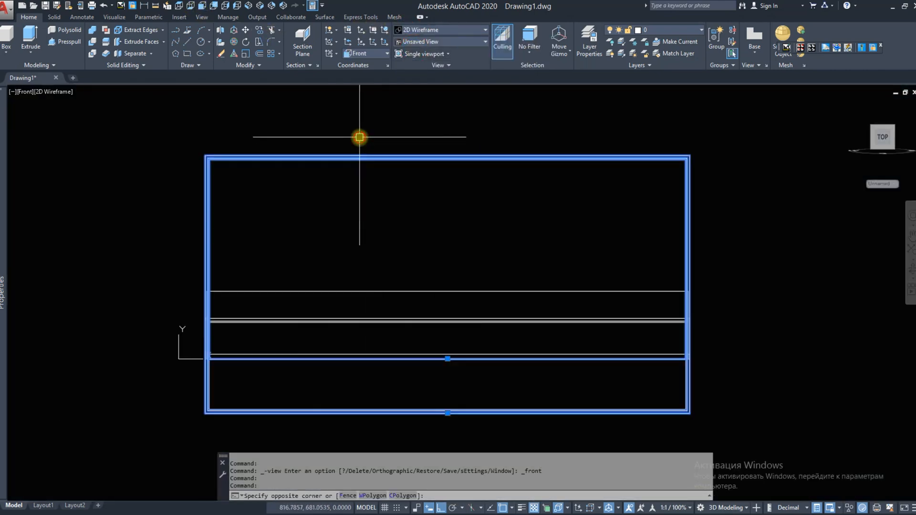
click(288, 377)
click(157, 423)
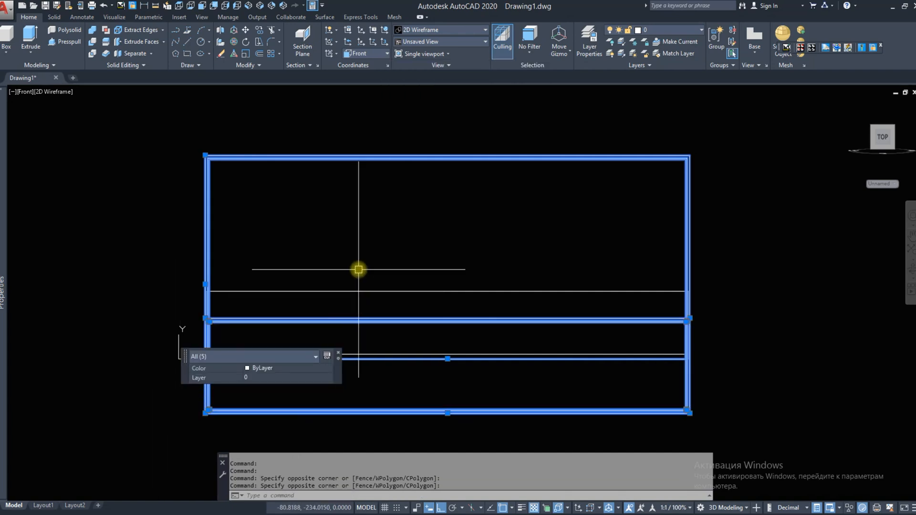
key(m)
key(space)
click(419, 226)
text(20)
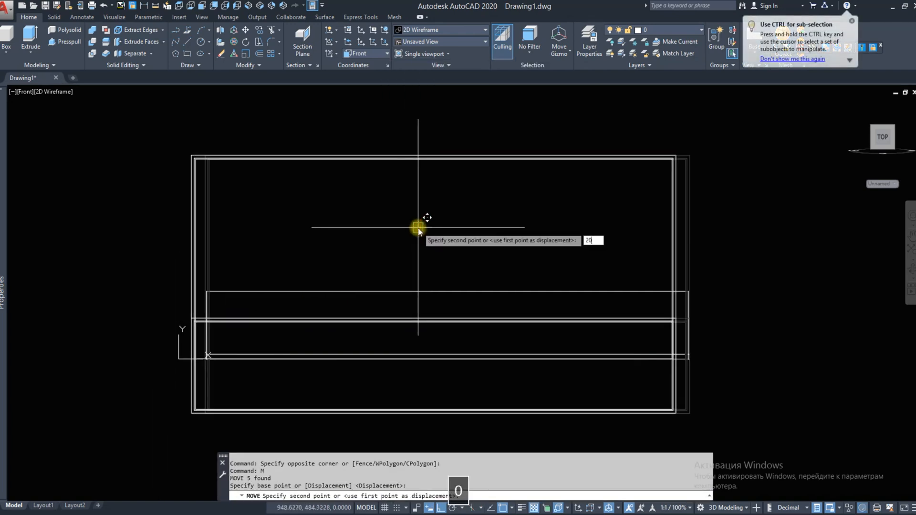
key(Return)
Show the bed from the top and draw a short line 20 long at the headboard's left front corner
scroll(313, 292, up, 3)
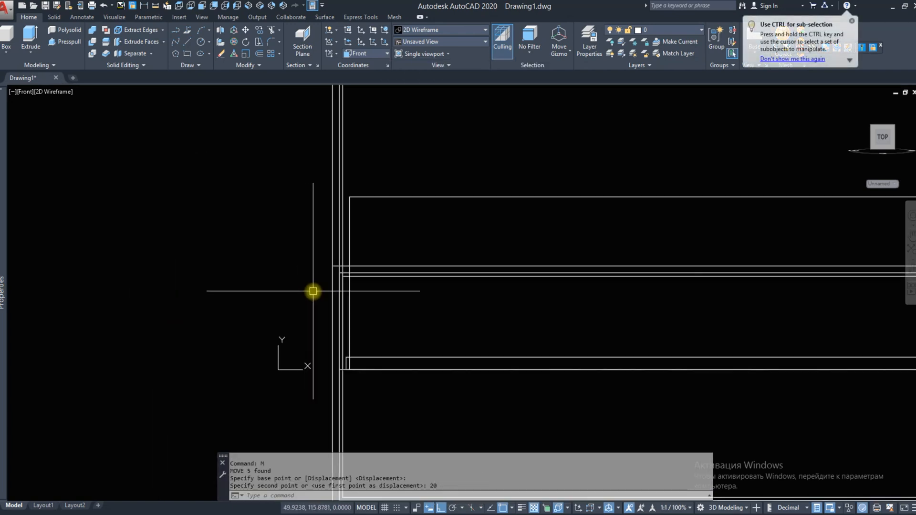
click(180, 7)
key(l)
key(space)
scroll(337, 164, up, 3)
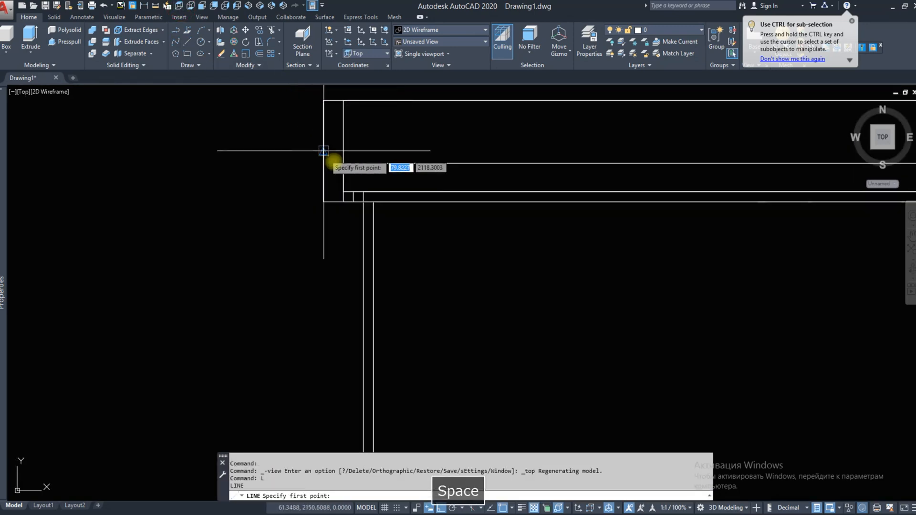
scroll(347, 196, up, 2)
key(Escape)
click(349, 193)
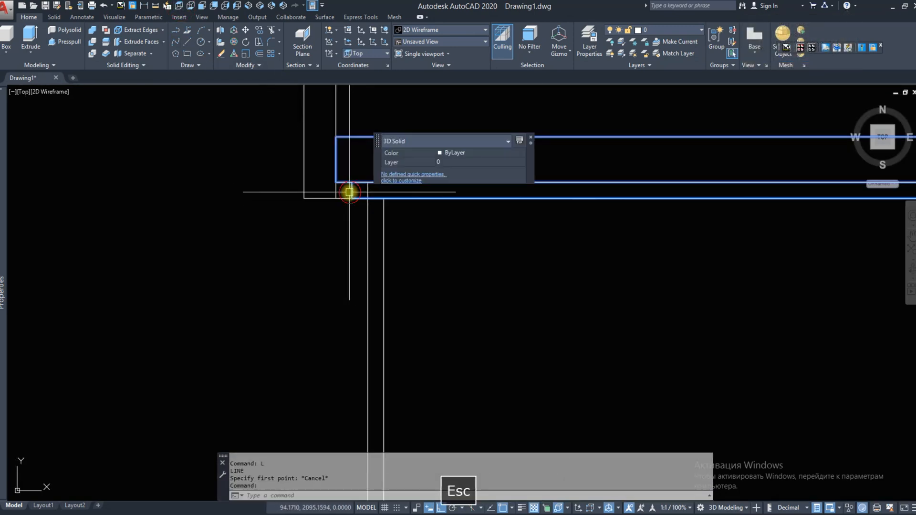
key(Escape)
right_click(366, 203)
click(366, 203)
key(Escape)
right_click(364, 206)
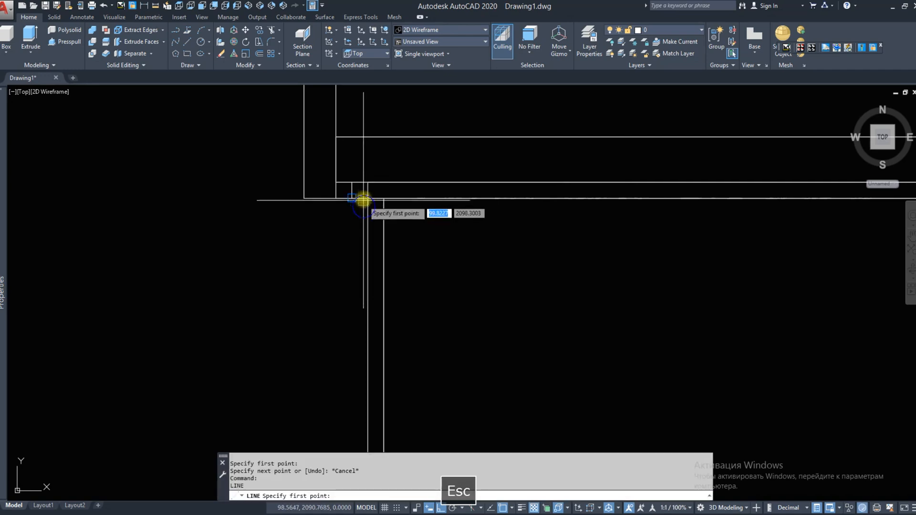
key(Escape)
click(368, 204)
key(Escape)
right_click(367, 195)
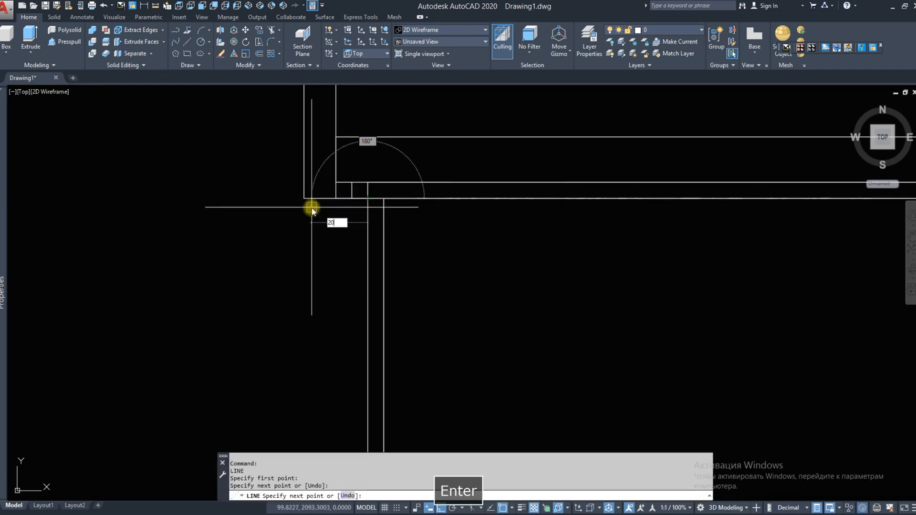
key(Escape)
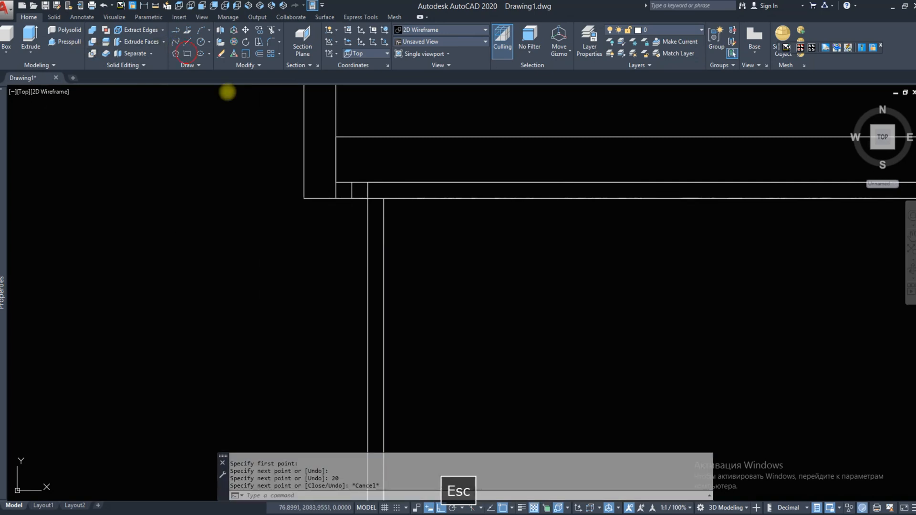
Draw a side rail rectangle along the bed's left side from the headboard to the footboard and adjust its footboard end
click(186, 53)
click(304, 199)
scroll(327, 127, down, 9)
scroll(322, 374, up, 5)
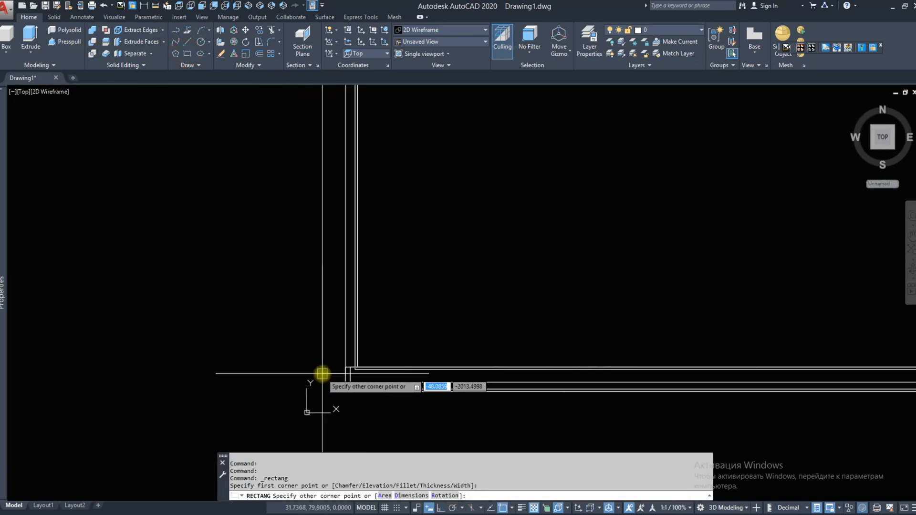
scroll(334, 370, up, 3)
click(420, 353)
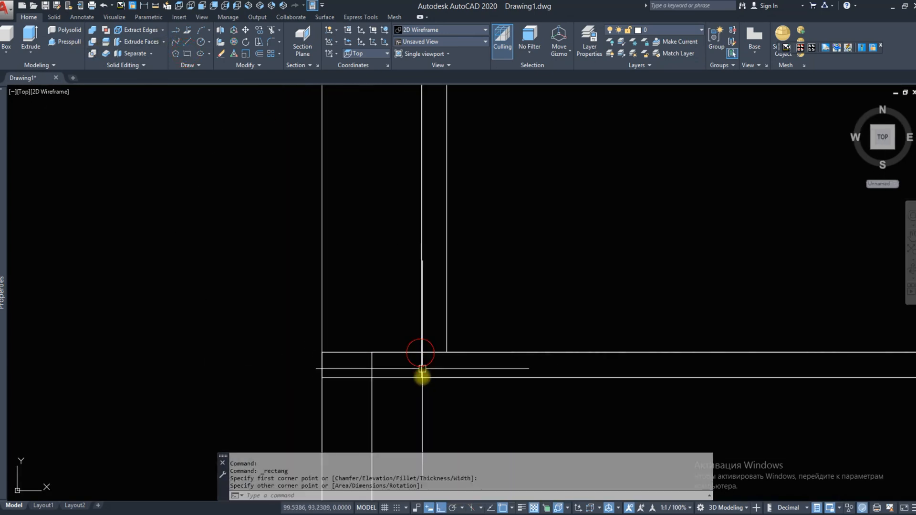
click(380, 353)
click(373, 352)
scroll(352, 346, down, 4)
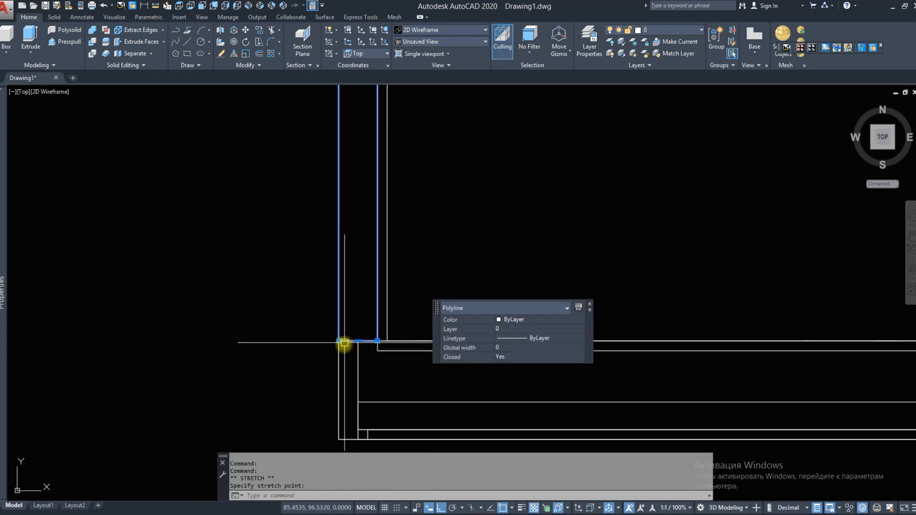
Extrude the side rail rectangle to a height of 200
shift+middle_drag(344, 345, 377, 238)
scroll(350, 333, down, 6)
middle_drag(310, 228, 322, 277)
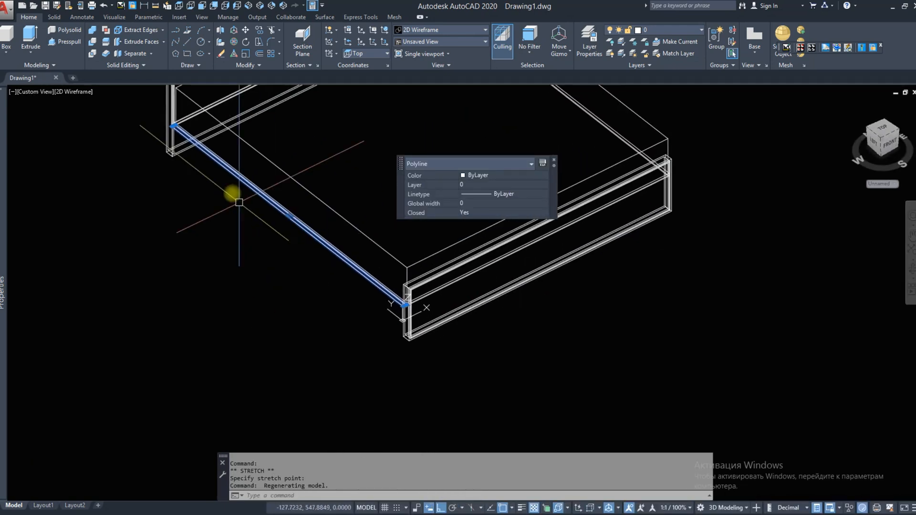
scroll(174, 125, up, 8)
mouse_move(204, 165)
middle_down()
mouse_move(224, 279)
mouse_move(330, 167)
middle_up()
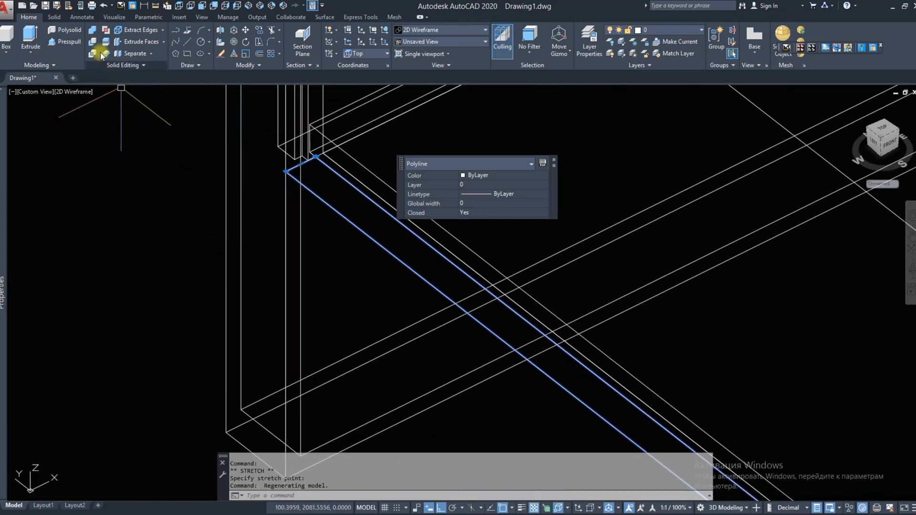
click(31, 34)
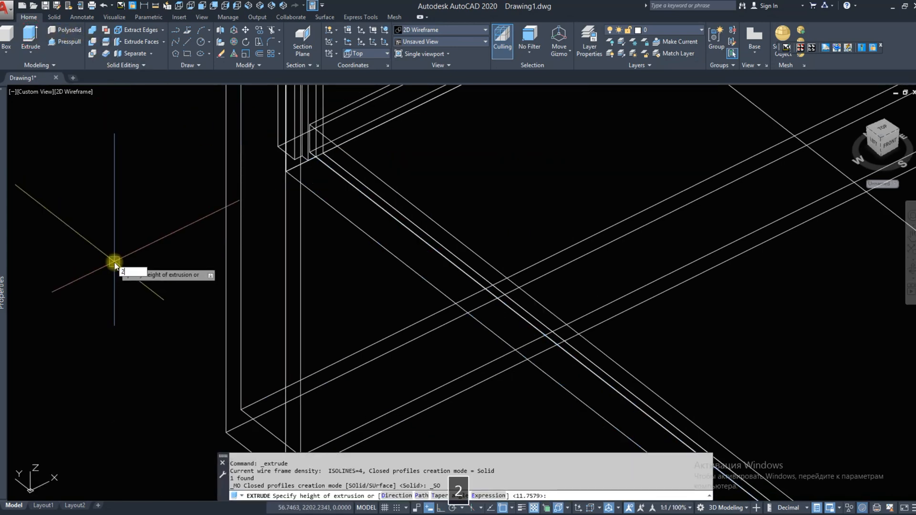
text(200)
key(Return)
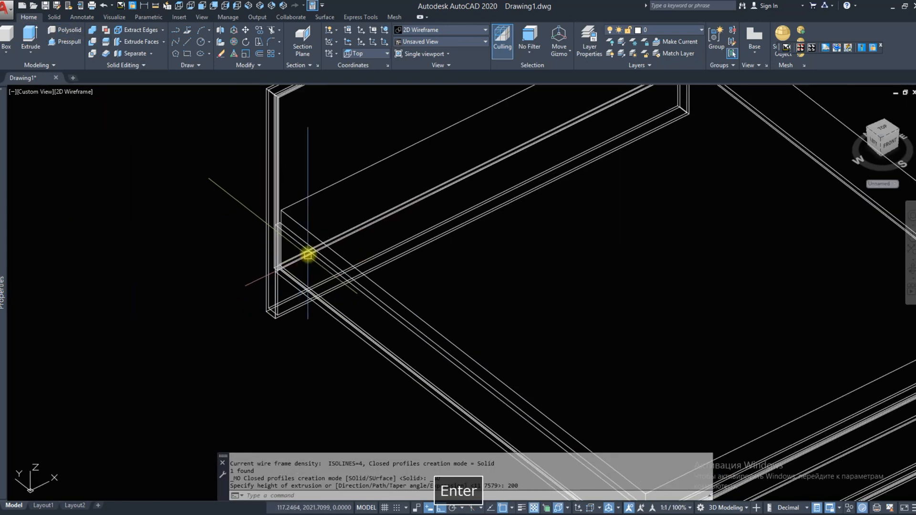
Show the bed from the left and check the side rail's position against the reference photo in ACDSee
click(299, 242)
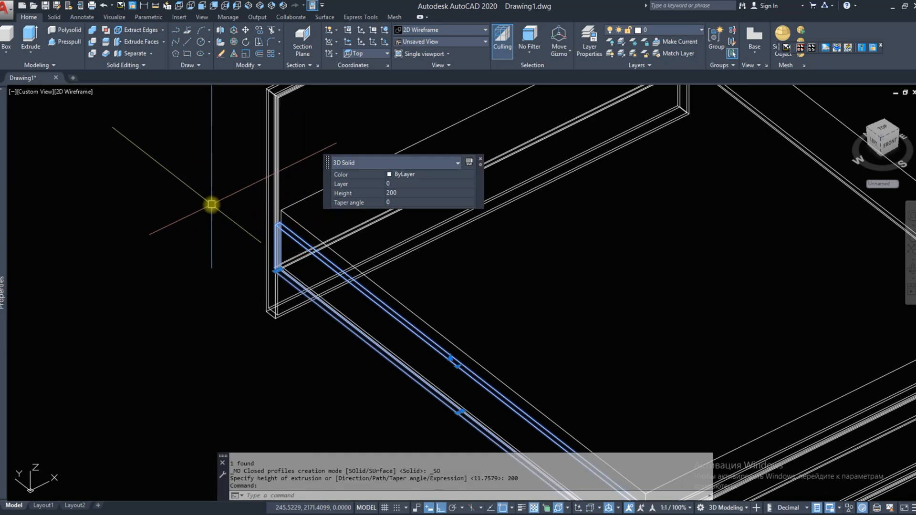
click(226, 6)
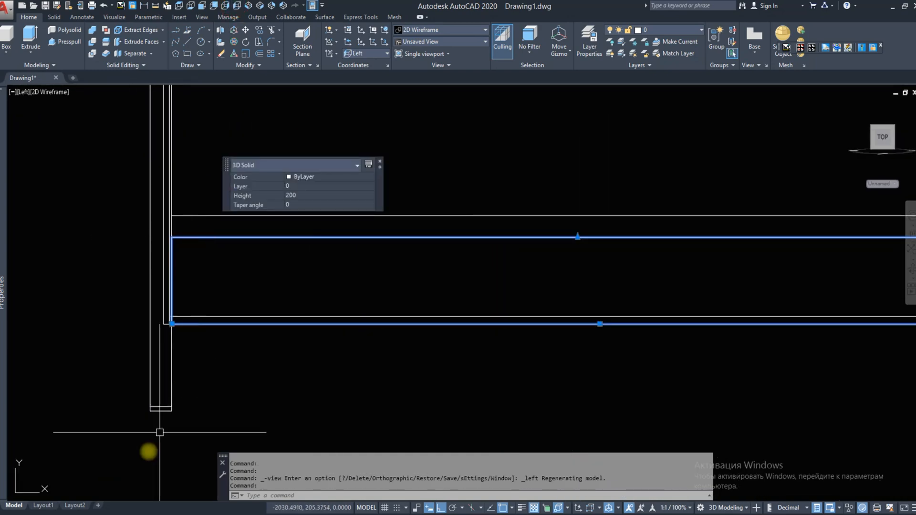
click(139, 513)
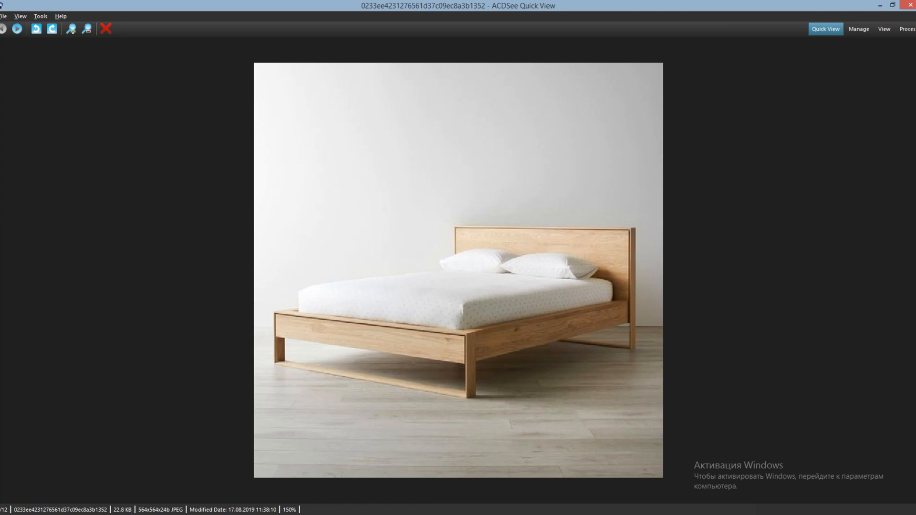
click(174, 514)
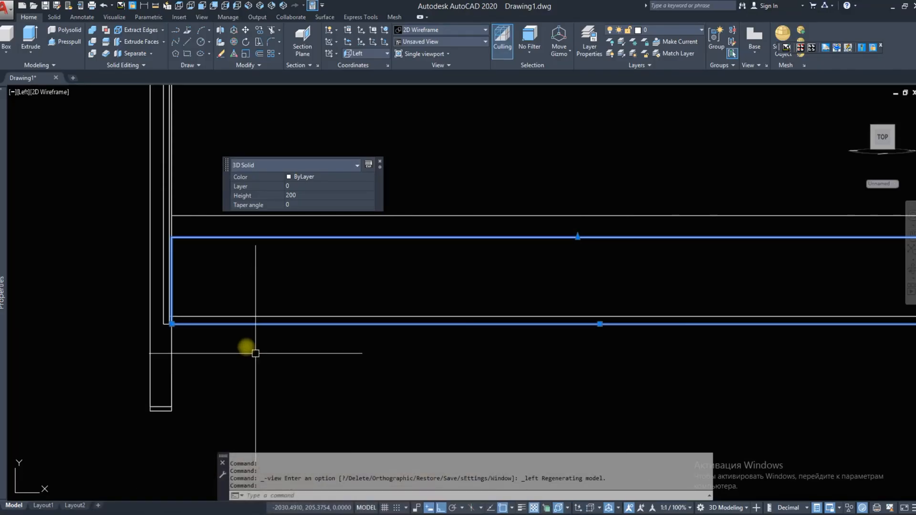
text(m)
key(space)
click(220, 311)
key(Escape)
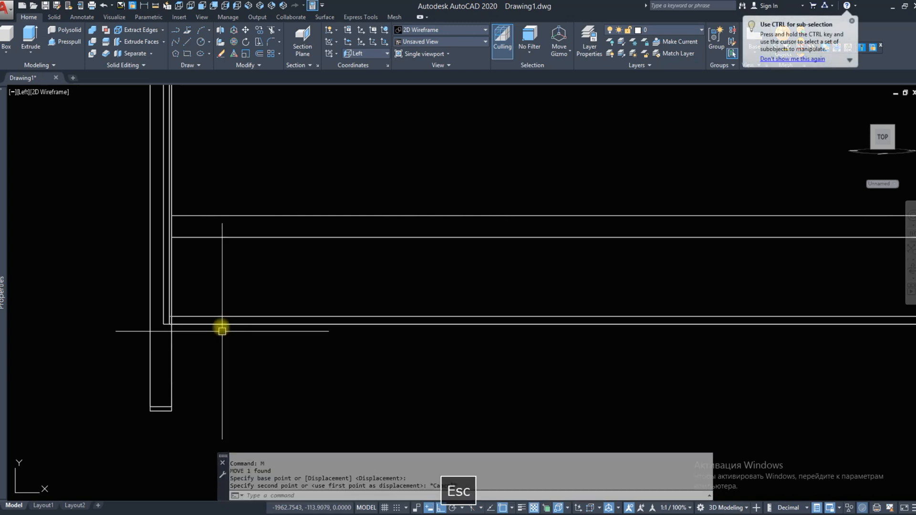
Move the side rail 50 straight down
click(215, 237)
key(space)
click(289, 382)
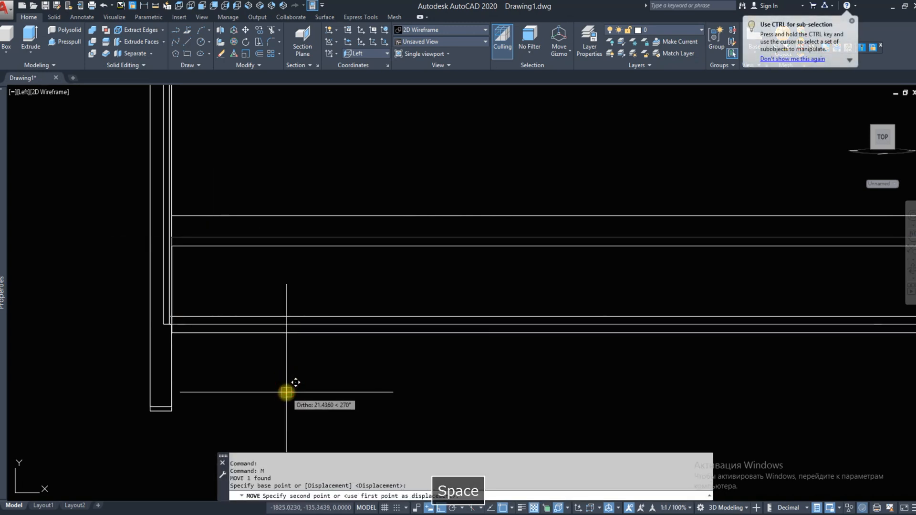
text(50)
key(Return)
scroll(252, 266, down, 2)
key(Escape)
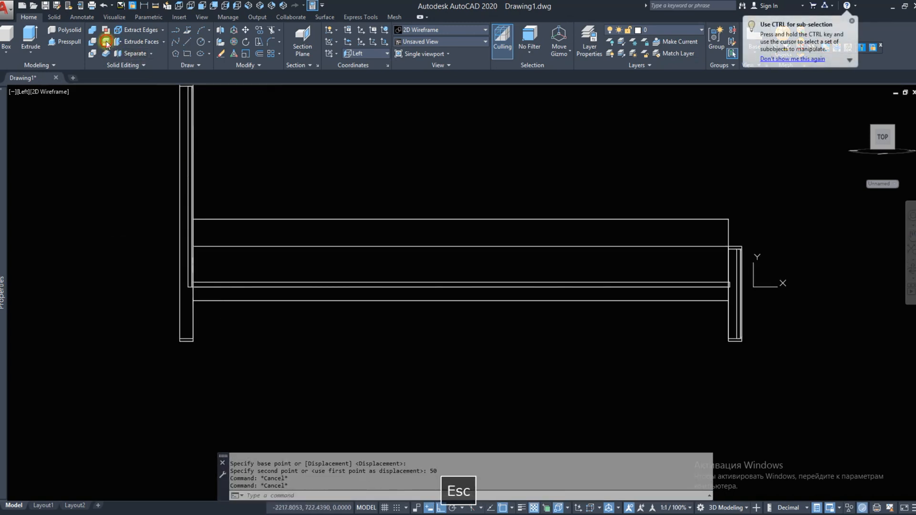
Slice the footboard panel level with the side rail's lower edge and erase the piece below the cut
click(106, 43)
scroll(733, 324, up, 4)
click(724, 351)
key(space)
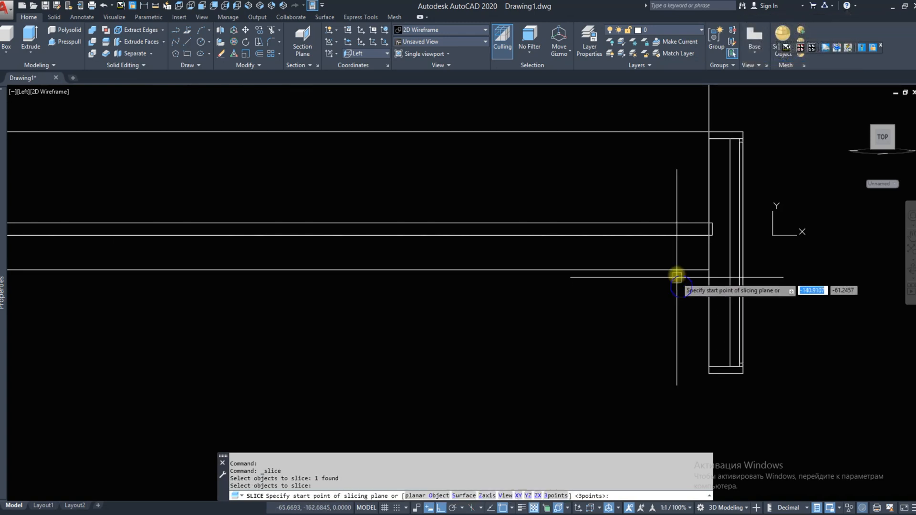
click(677, 274)
click(777, 288)
right_click(776, 289)
click(738, 288)
text(e)
key(space)
scroll(571, 271, down, 2)
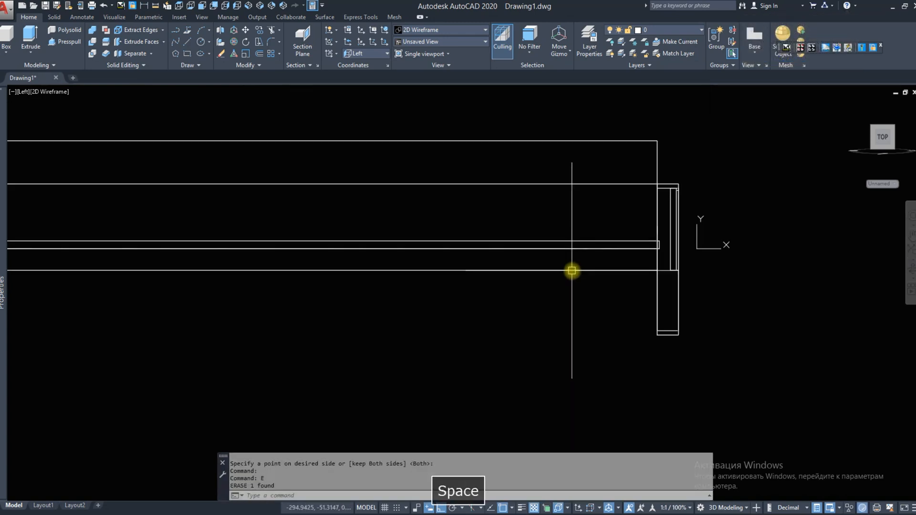
From the top view, slice the headboard and footboard with their panels near the middle of the bed's width, keeping both sides
scroll(572, 271, down, 2)
click(180, 6)
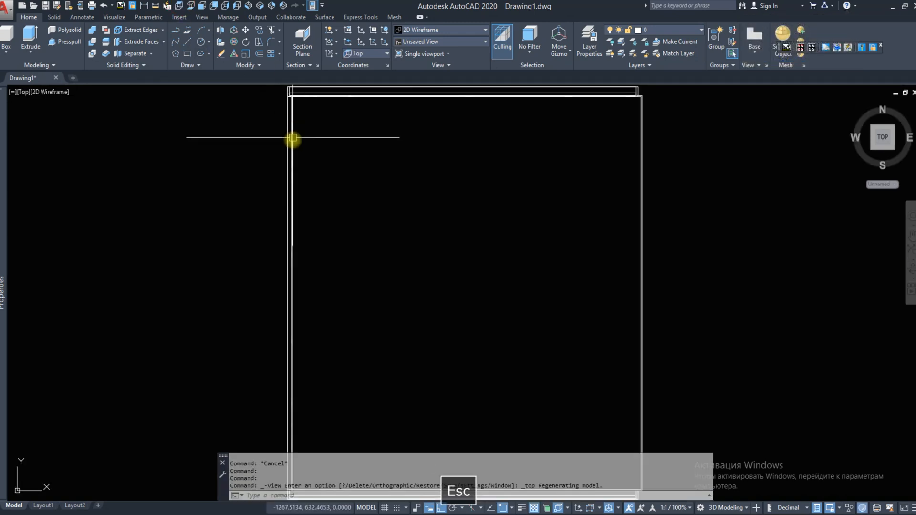
click(106, 42)
click(266, 99)
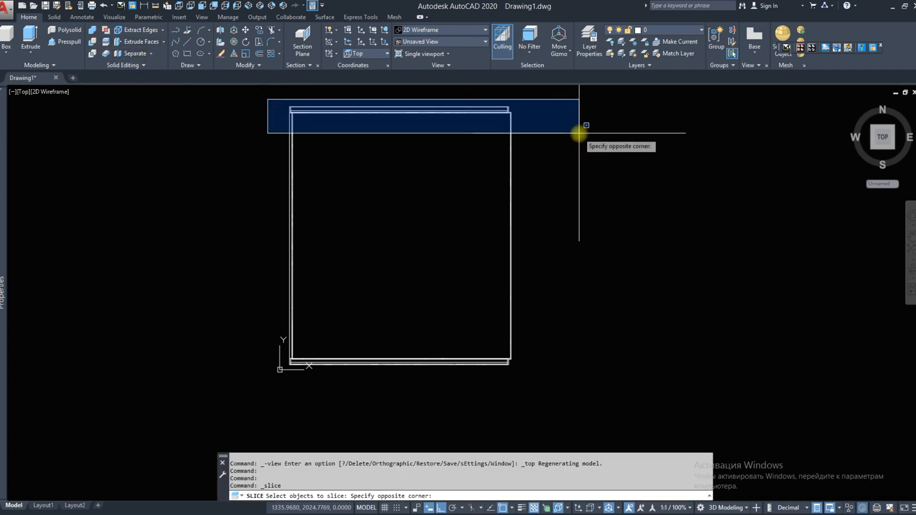
click(579, 139)
click(269, 306)
click(554, 395)
key(Return)
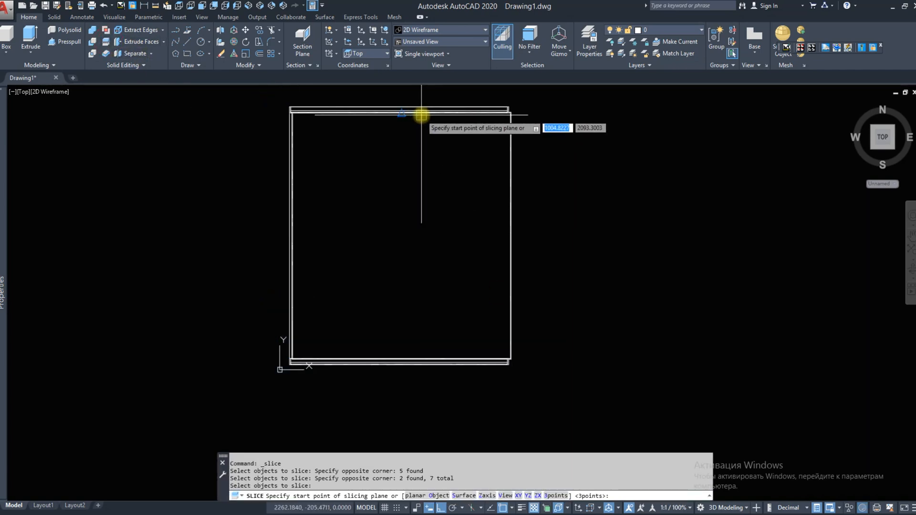
scroll(414, 117, up, 6)
click(409, 123)
click(396, 231)
key(Return)
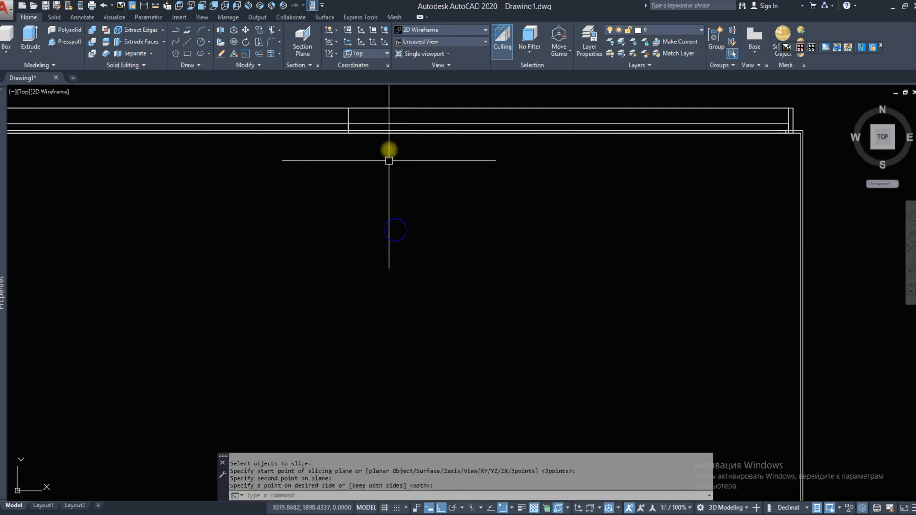
Erase the right-hand halves of the headboard and footboard with their panels
scroll(389, 148, down, 8)
click(366, 121)
click(546, 328)
text(E)
key(space)
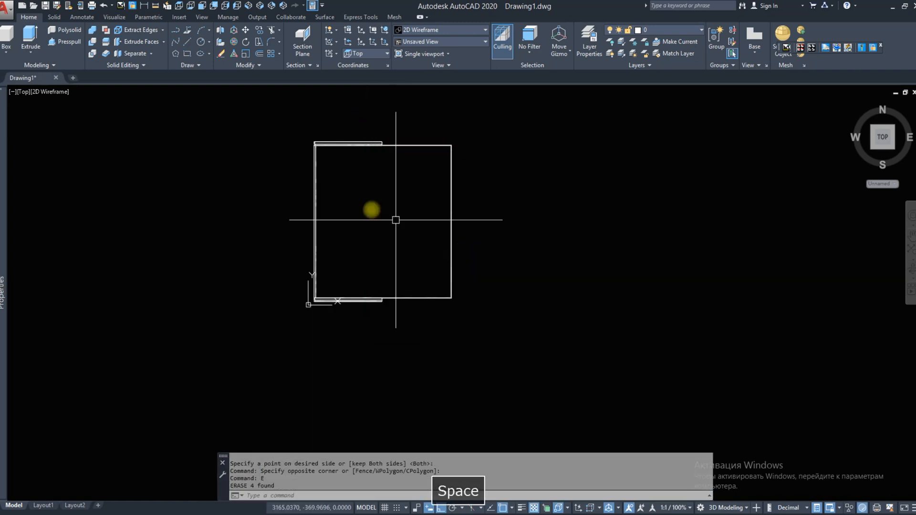
Mirror the left-hand headboard and footboard halves and the side rail about the bed's lengthwise centreline, keeping the originals
click(270, 75)
click(286, 128)
click(419, 344)
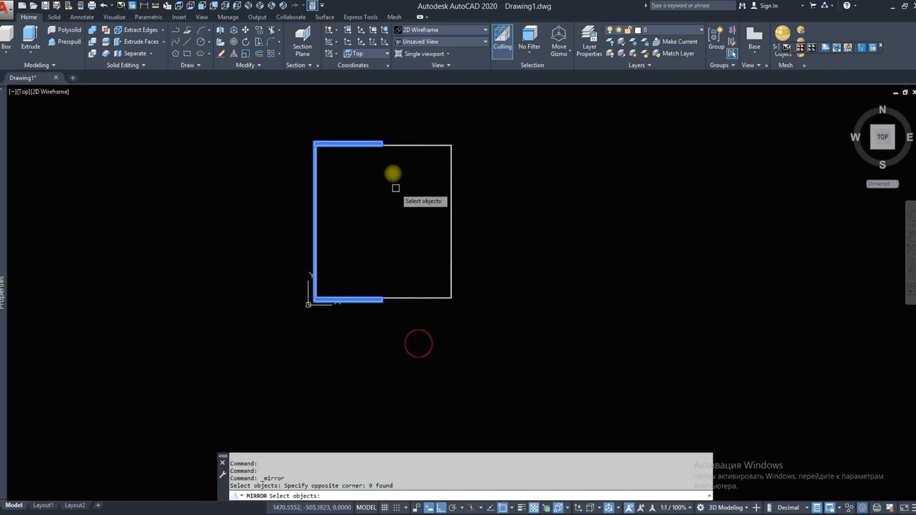
key(Return)
click(384, 144)
click(386, 211)
key(Return)
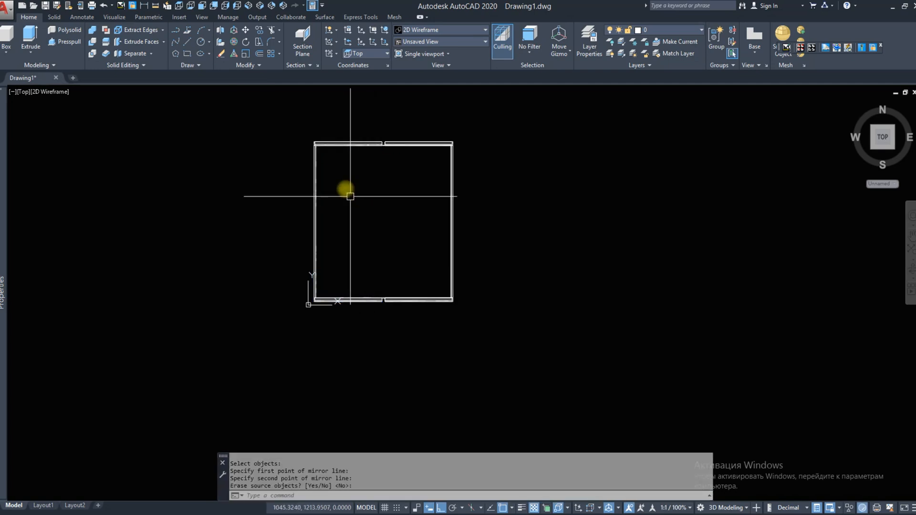
In the SW Isometric view, extrude the end face of the headboard frame's upper bar across the gap to the opposite half
click(248, 6)
click(119, 44)
scroll(338, 144, up, 6)
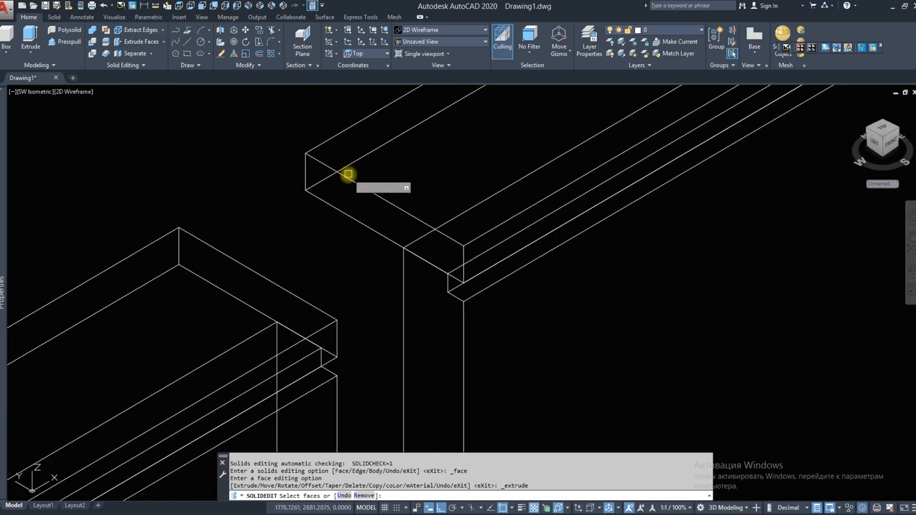
click(345, 196)
key(Return)
click(320, 160)
click(180, 229)
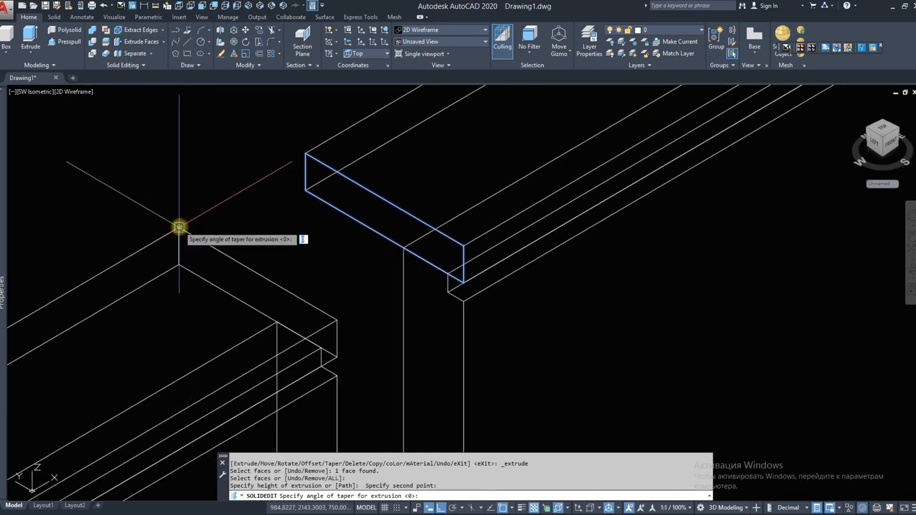
key(Return)
Extrude the end face of the headboard panel across the gap to meet its opposite half
text(e)
key(space)
click(419, 337)
key(space)
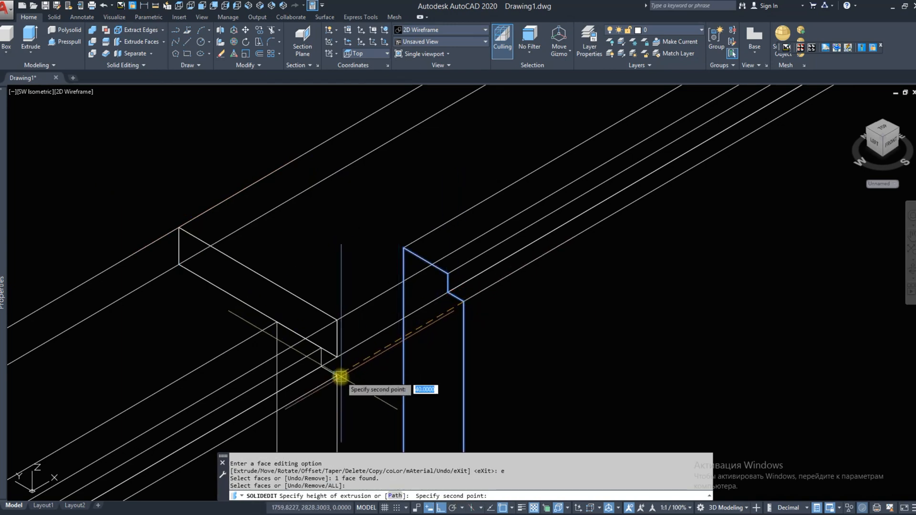
click(341, 377)
key(space)
Extrude the end face of the headboard frame's lower bar across the gap to the opposite half
text(e)
key(space)
scroll(396, 179, down, 10)
scroll(399, 394, up, 5)
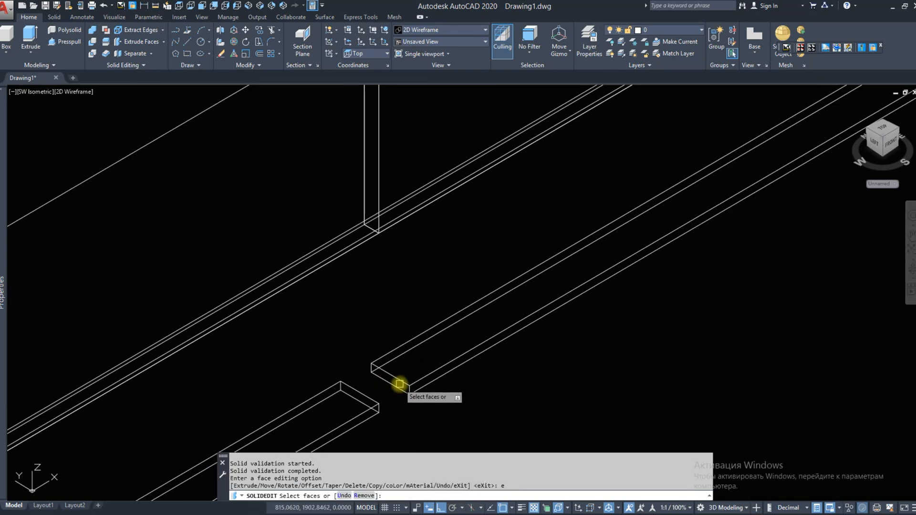
click(404, 384)
shift+click(421, 378)
key(space)
click(410, 386)
click(379, 404)
key(space)
Extrude the end face of the footboard frame's lower bar across the gap to the opposite half
text(e)
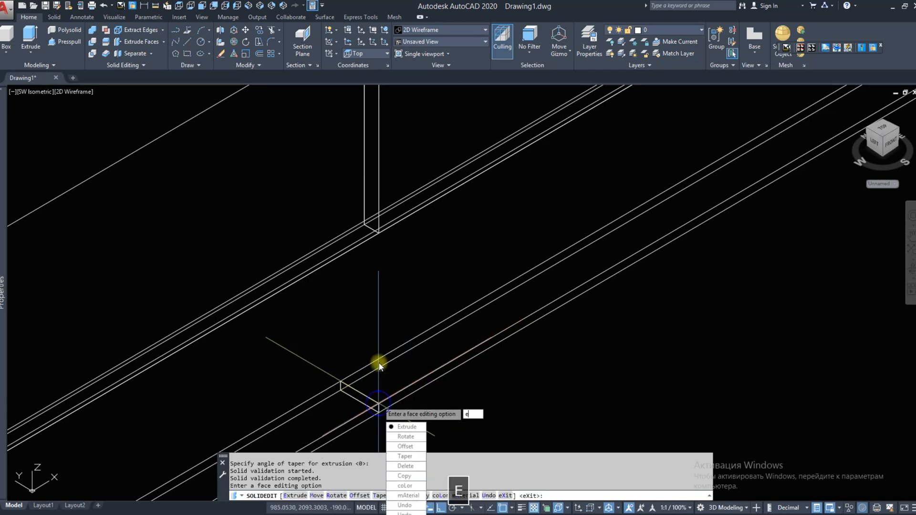
key(space)
scroll(351, 242, down, 5)
scroll(587, 416, up, 6)
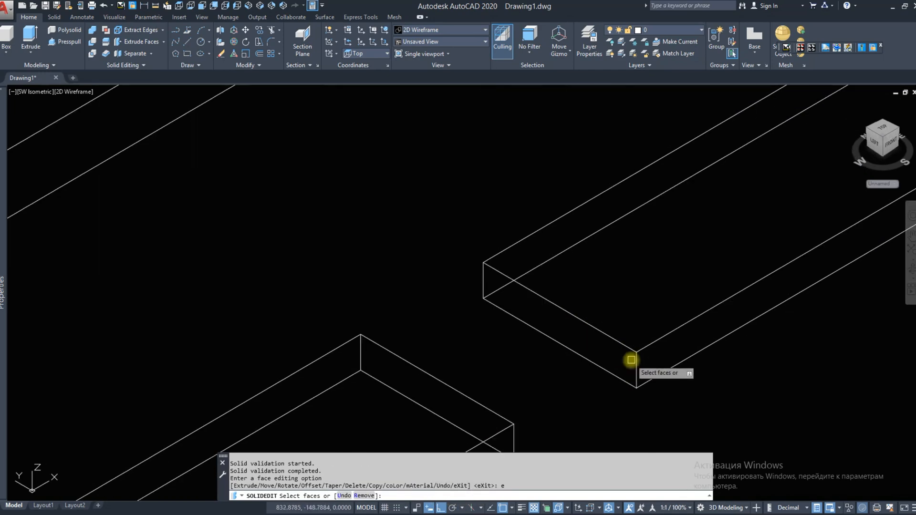
click(635, 352)
key(space)
click(637, 352)
click(512, 425)
Extrude the end face of the footboard panel across the gap to meet its opposite half
text(e)
key(space)
scroll(508, 379, down, 4)
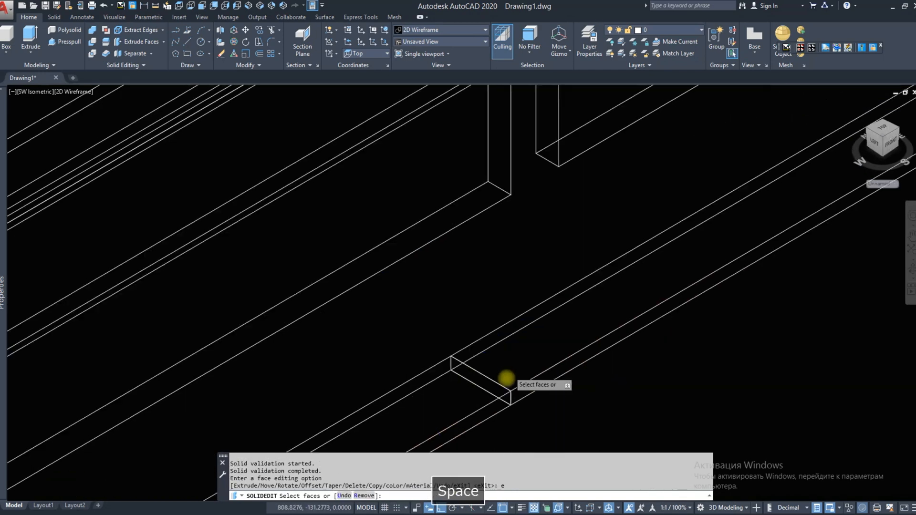
scroll(519, 317, up, 5)
click(510, 310)
key(space)
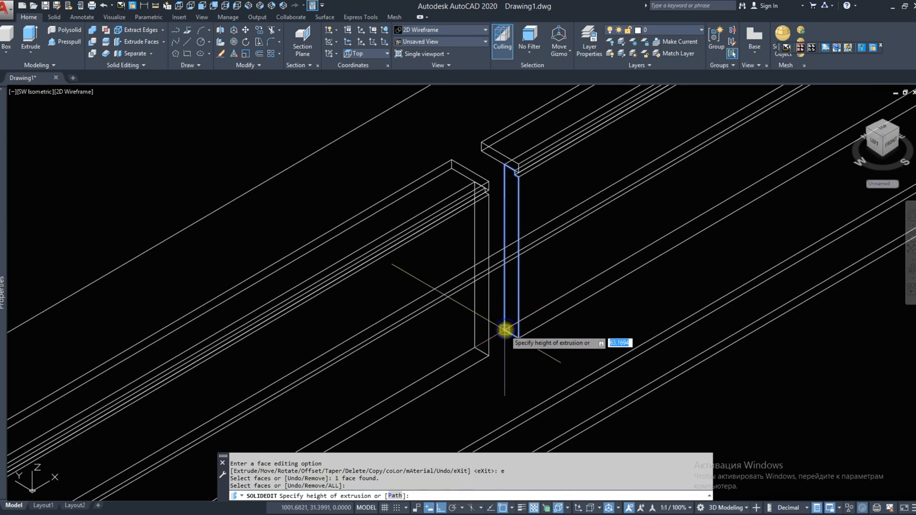
click(469, 354)
key(space)
Extrude the end face of the footboard frame's upper bar across the gap to the opposite half
text(e)
key(space)
scroll(487, 152, up, 3)
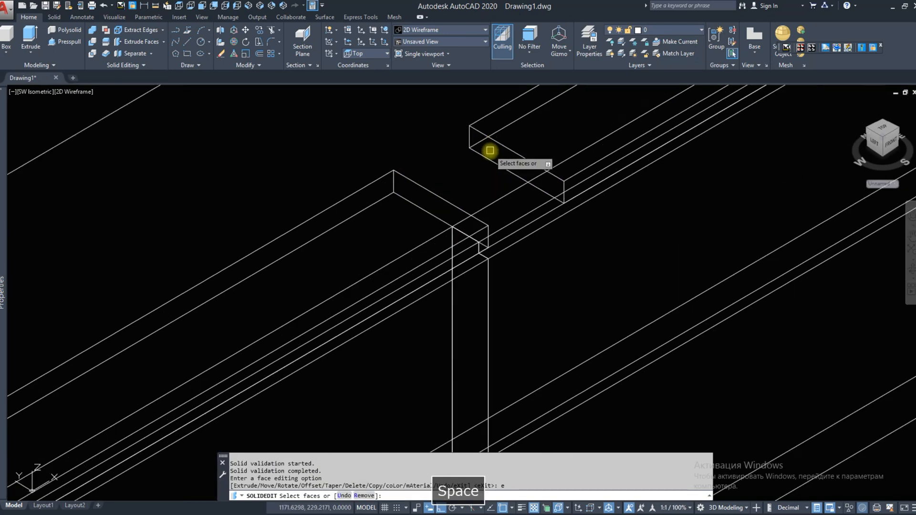
click(475, 133)
key(space)
click(470, 128)
key(Escape)
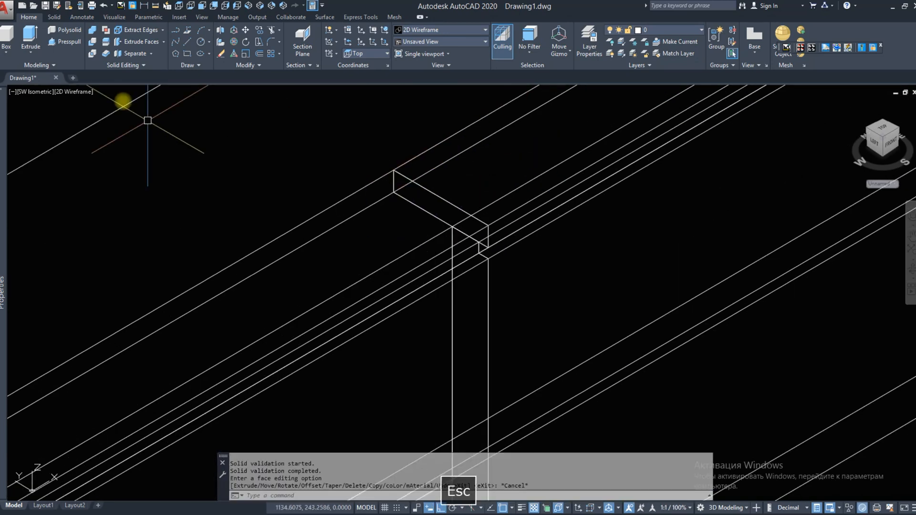
Union the two halves of the footboard frame into one solid, and separately the two halves of the footboard panel
click(398, 168)
click(385, 175)
key(space)
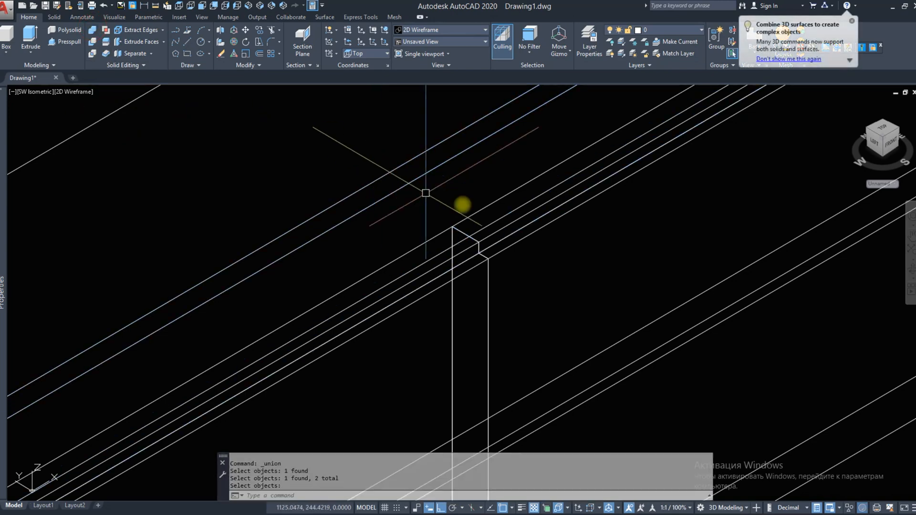
scroll(487, 223, down, 2)
key(space)
click(495, 276)
click(475, 291)
key(space)
Union the two halves of the headboard frame into one solid, and separately the two halves of the headboard panel
scroll(470, 267, down, 5)
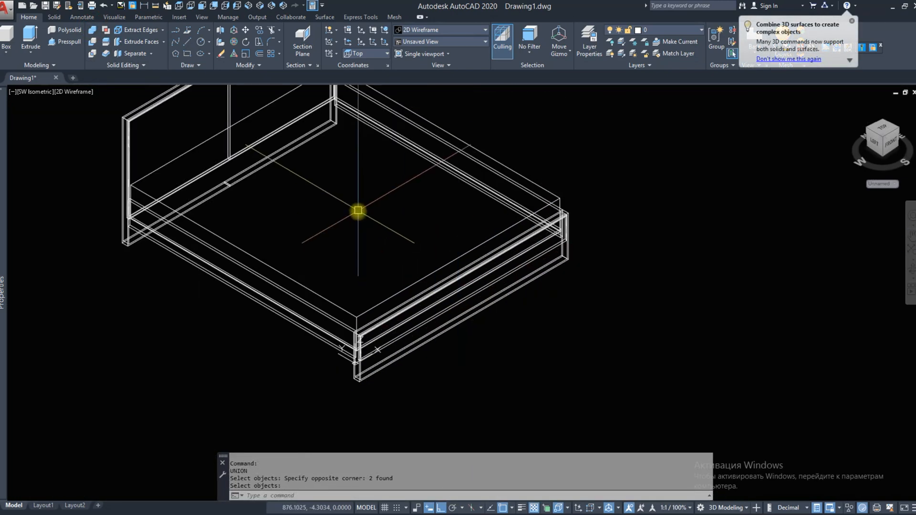
scroll(316, 151, up, 2)
key(space)
click(316, 151)
key(Escape)
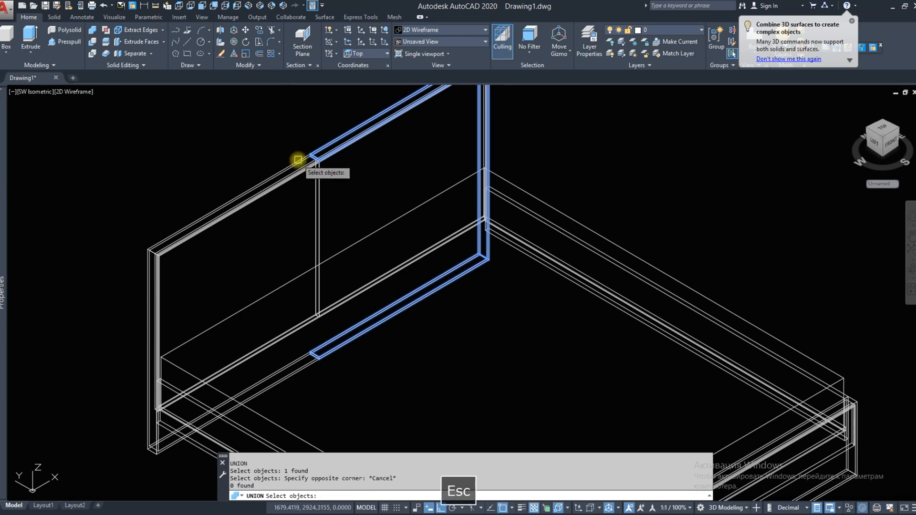
scroll(419, 254, down, 3)
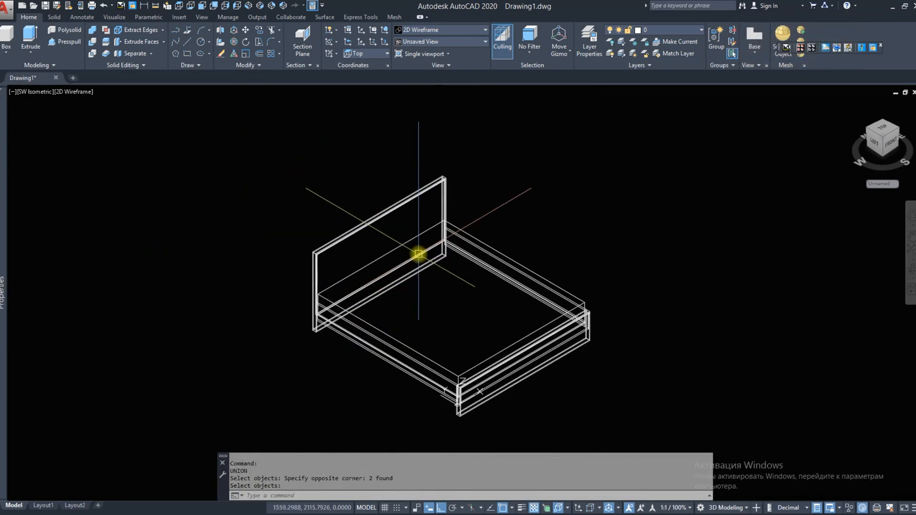
Set the visual style to Conceptual to display the whole bed shaded
middle_drag(436, 280, 434, 245)
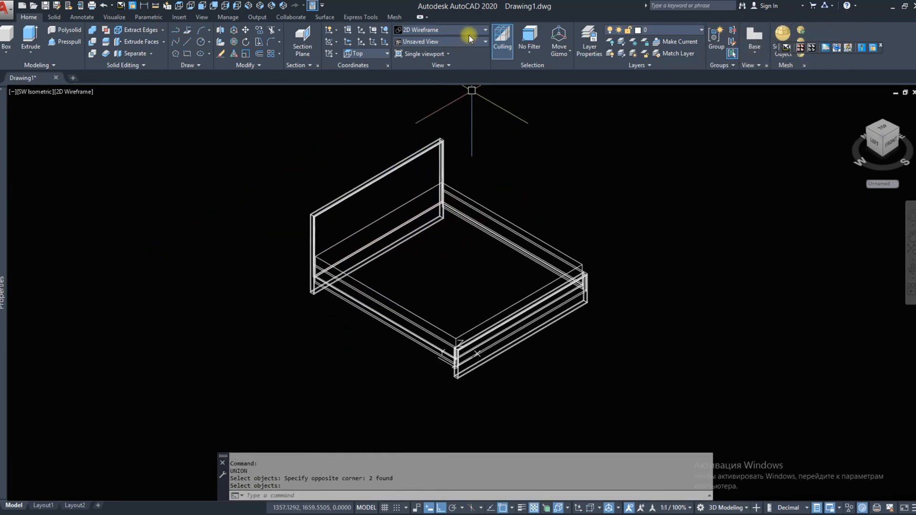
click(440, 33)
click(439, 49)
scroll(454, 268, up, 4)
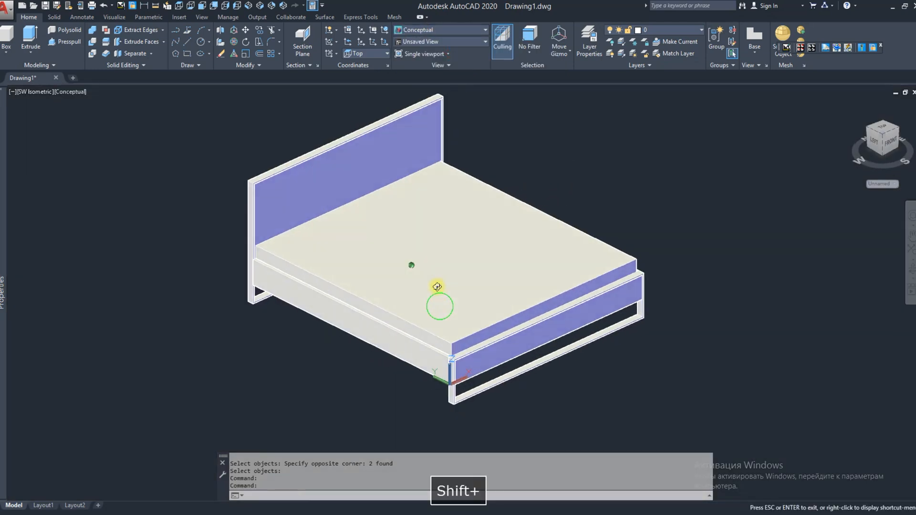
Examine the shaded bed from several sides, checking the headboard, footboard, side rails and mattress
shift+middle_drag(437, 287, 294, 260)
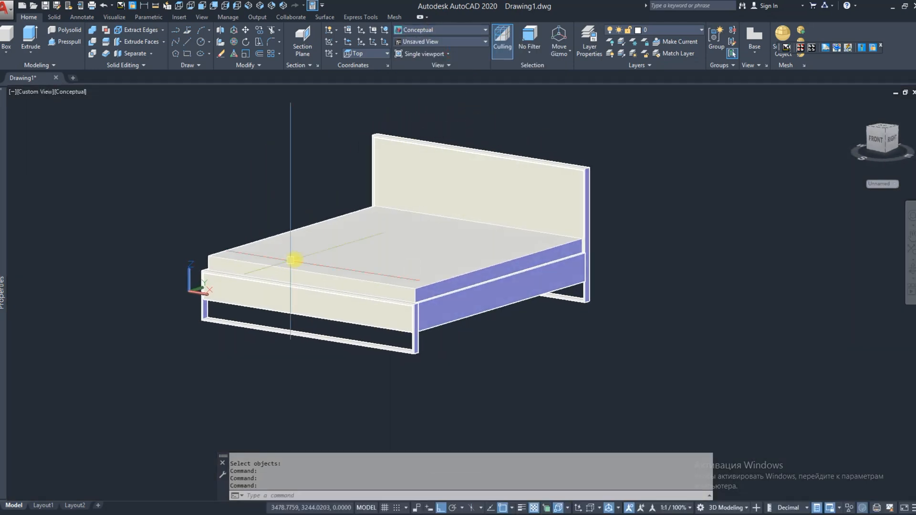
scroll(397, 124, up, 6)
scroll(342, 141, down, 6)
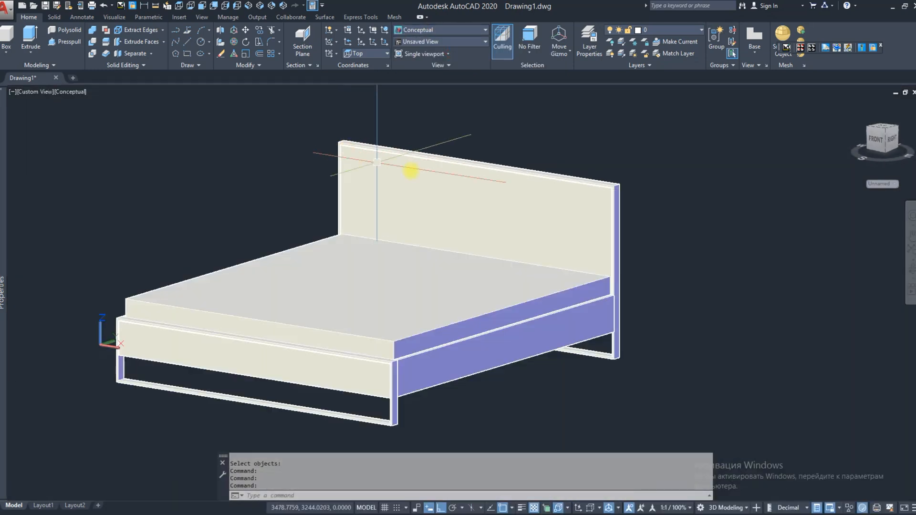
scroll(618, 191, up, 5)
scroll(622, 193, down, 5)
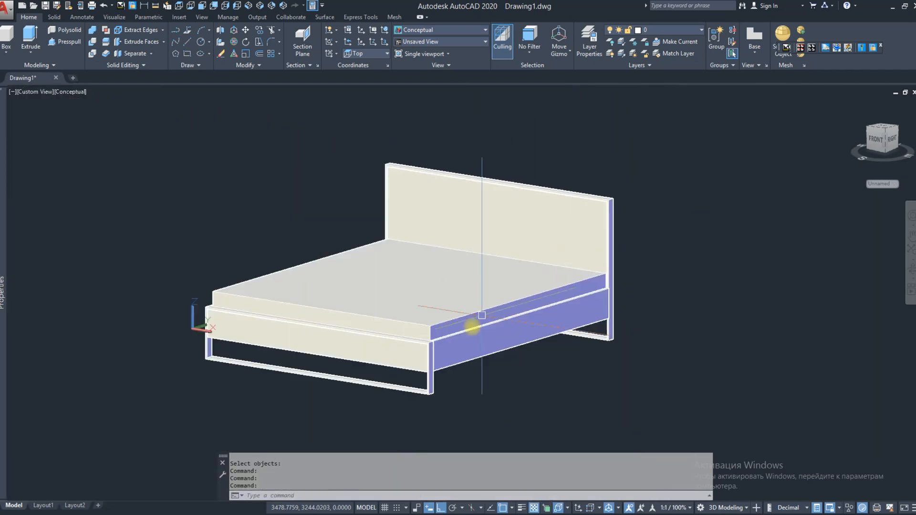
shift+middle_drag(474, 323, 617, 359)
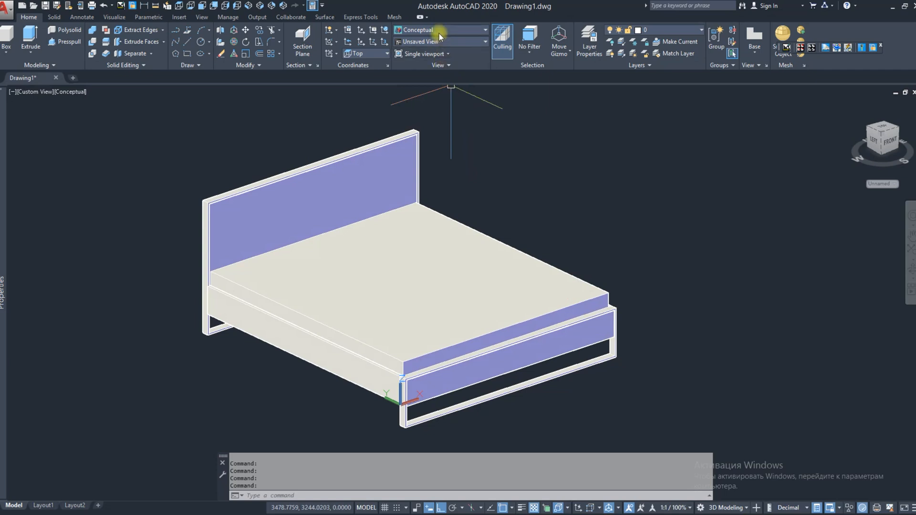
shift+middle_drag(432, 172, 442, 192)
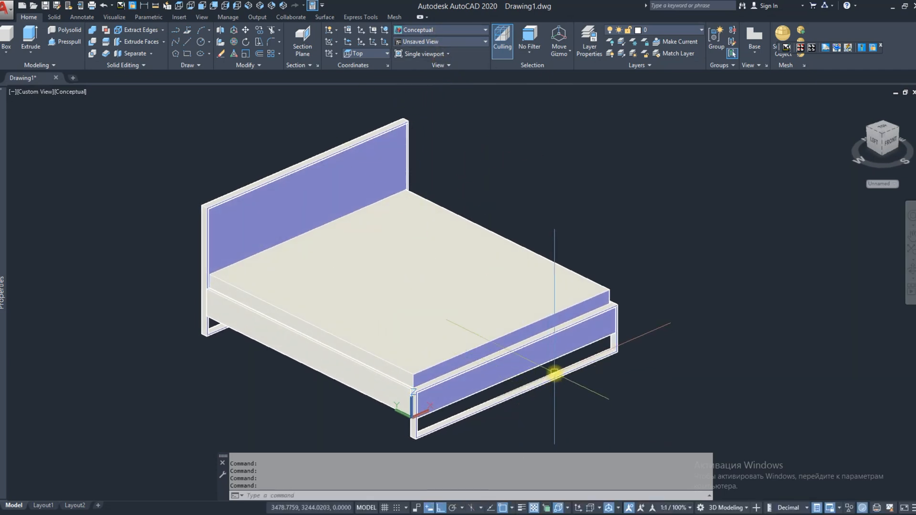